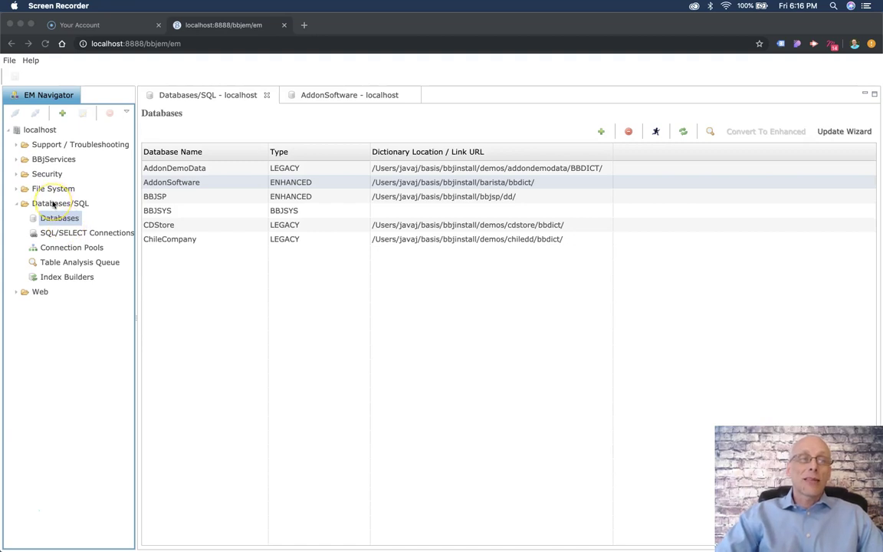
- Open the AddonSoftware database from the Databases list and review its settings and SQL query page
left_click(55, 220)
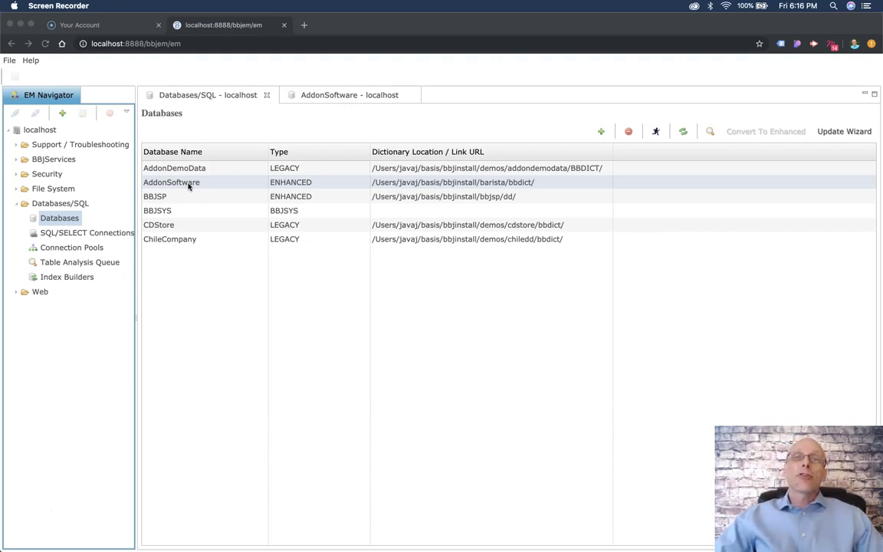
left_click(294, 184)
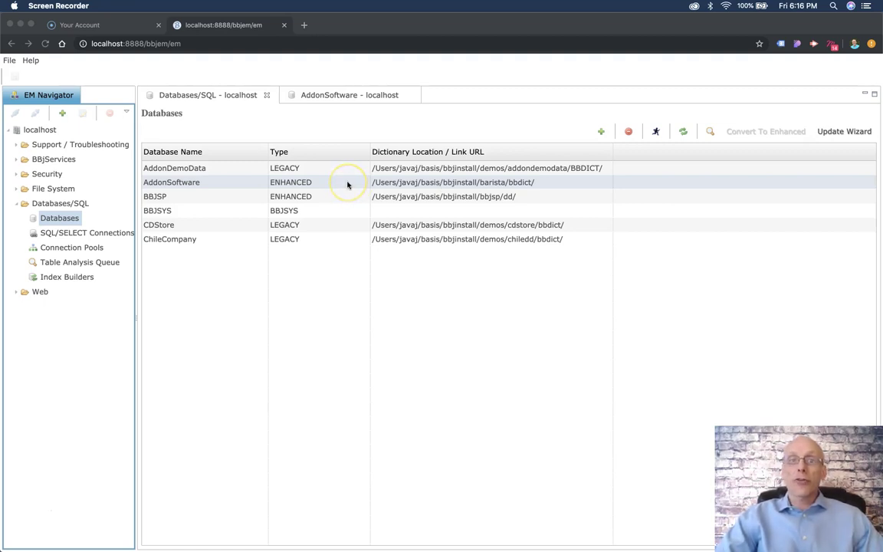
left_click(349, 96)
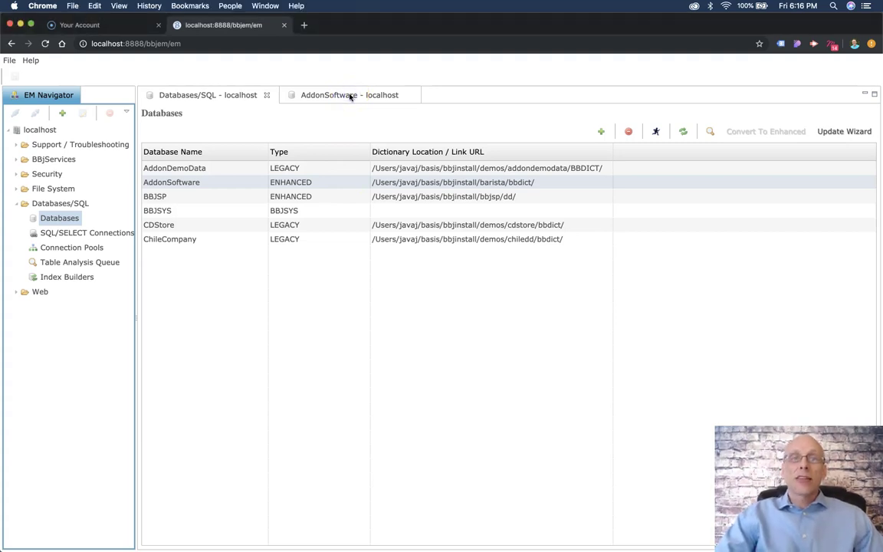
left_click(349, 96)
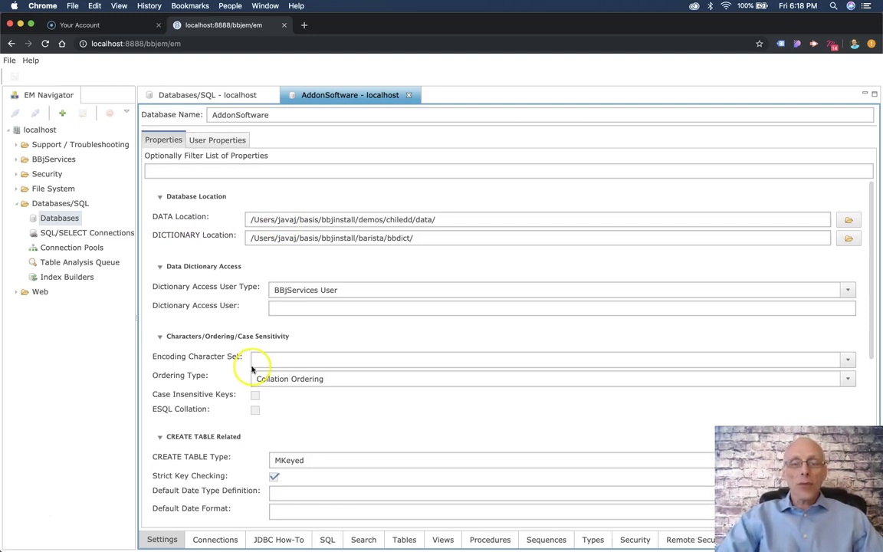
left_click(327, 539)
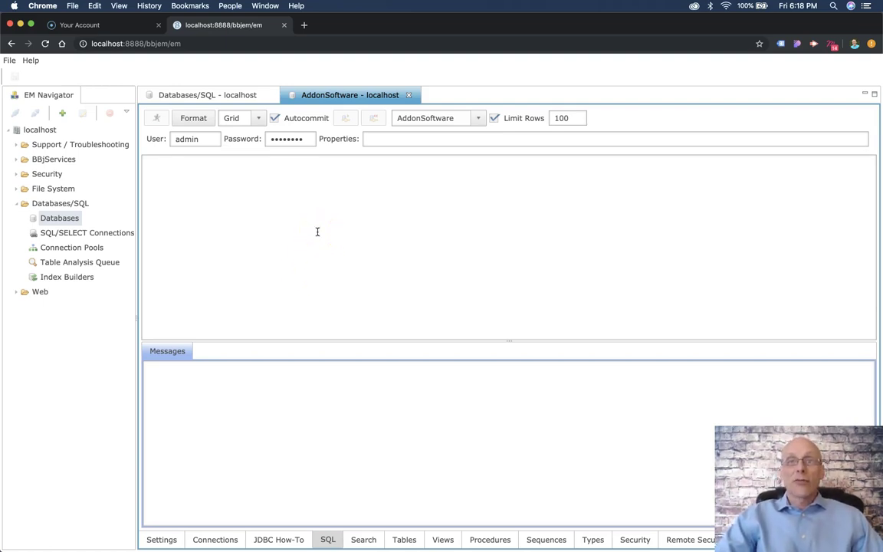
left_click(227, 181)
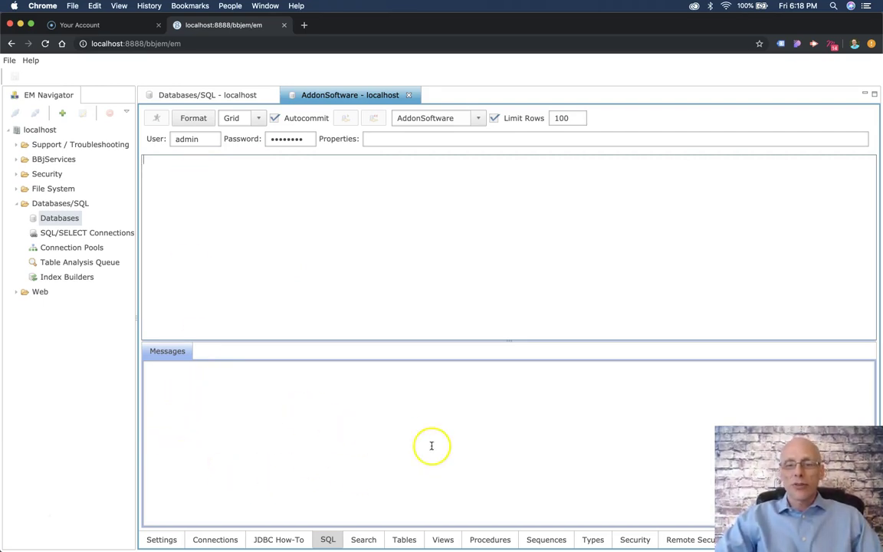
- List the tables of the AddonSoftware database and open the ADC_COUNTRY table's properties
left_click(398, 543)
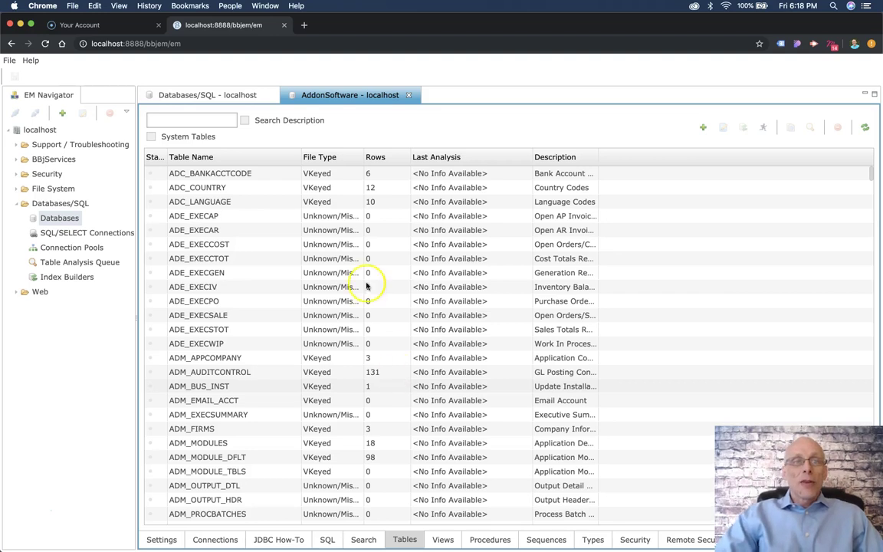
left_click(228, 187)
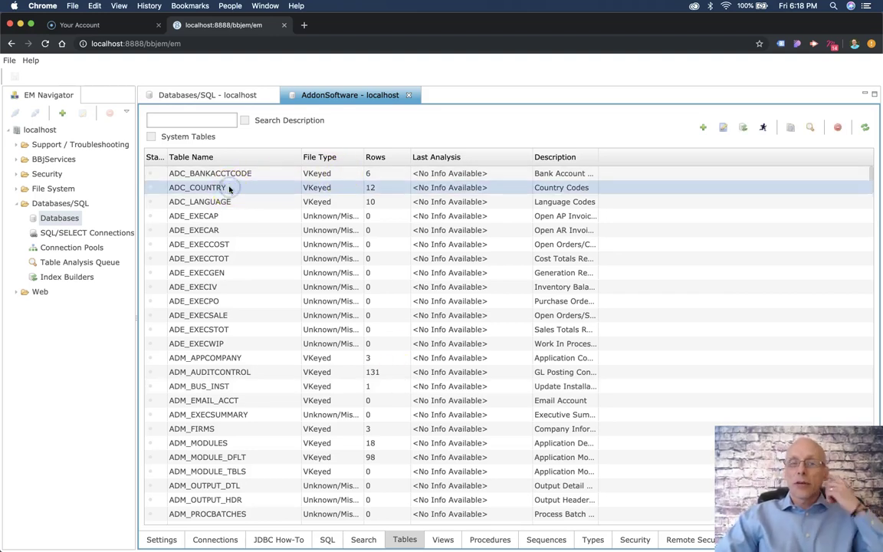
double_click(228, 187)
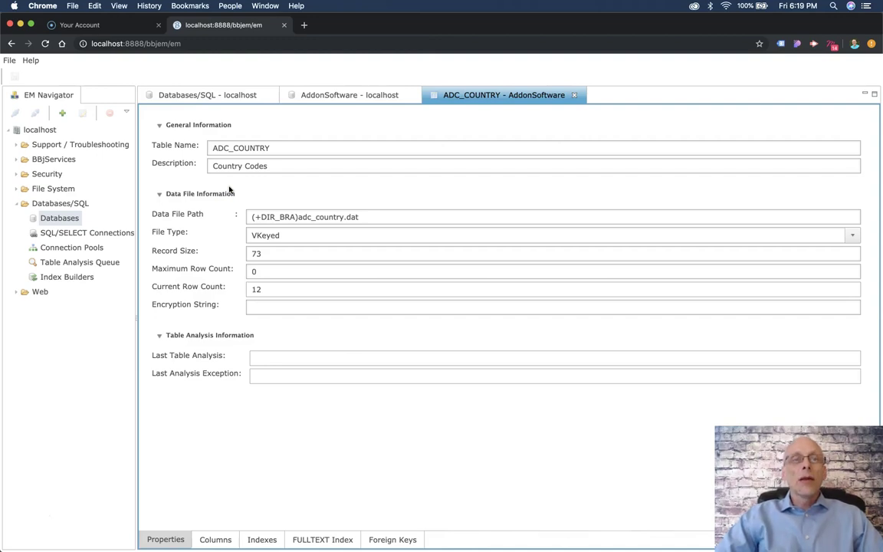
left_click(240, 167)
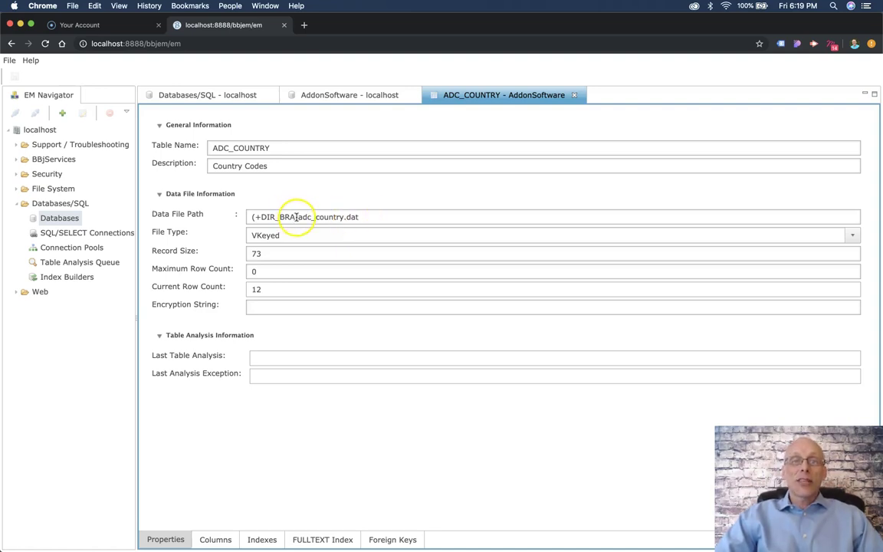
- Set the data file path of the ADC_COUNTRY table to (DATA)adc_country.dat
left_click_drag(293, 217, 257, 217)
key("BackSpace")
type("DATA")
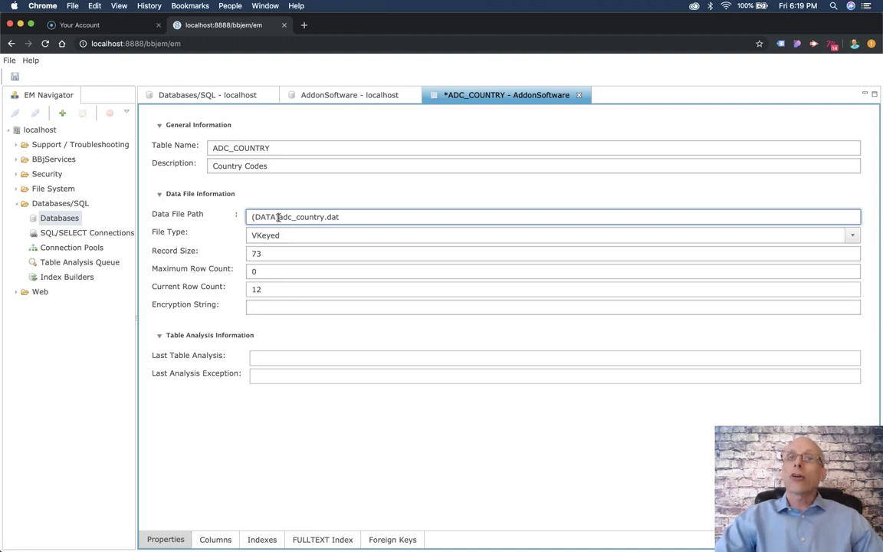
left_click(277, 217)
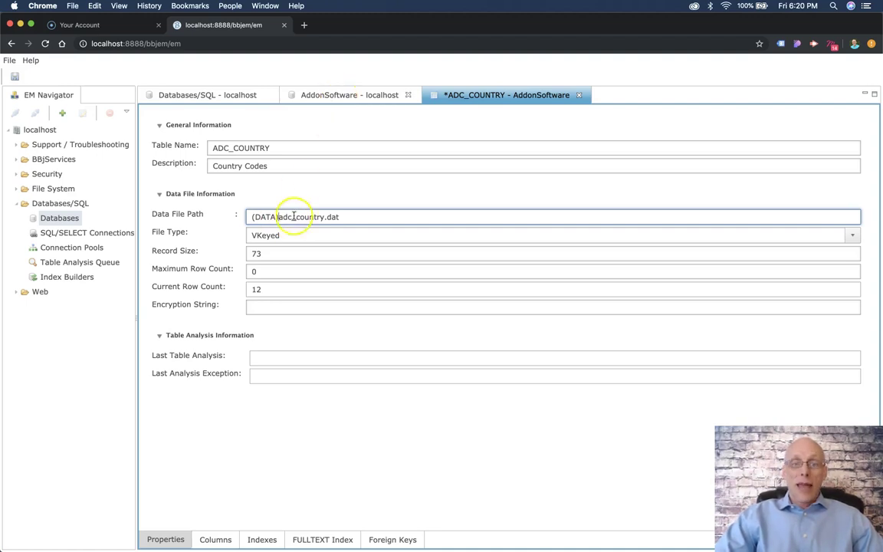
- Check the DATA Location in the AddonSoftware database settings and return to ADC_COUNTRY to show its column definitions
left_click(332, 96)
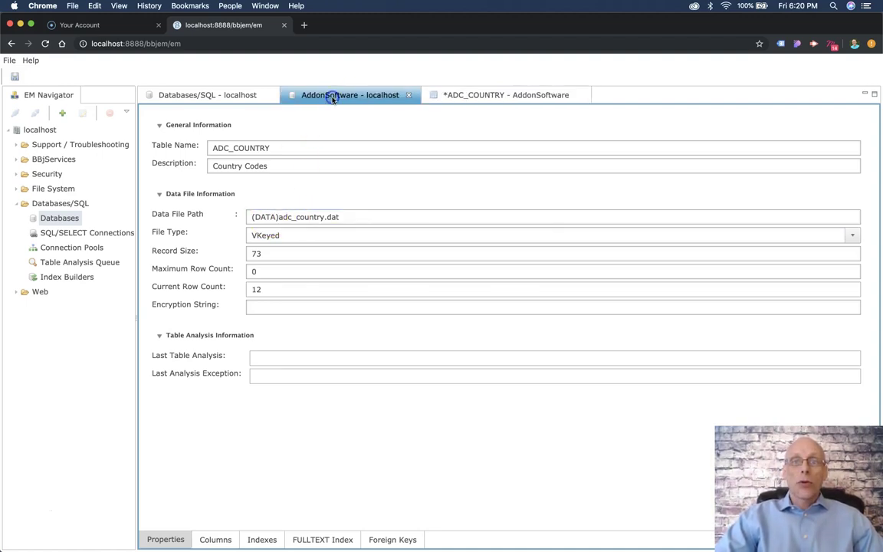
left_click(162, 538)
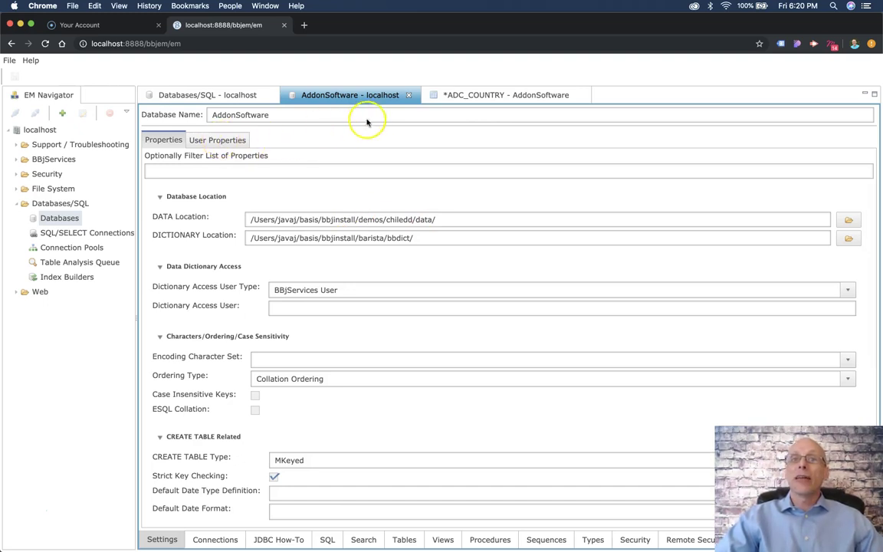
left_click(472, 94)
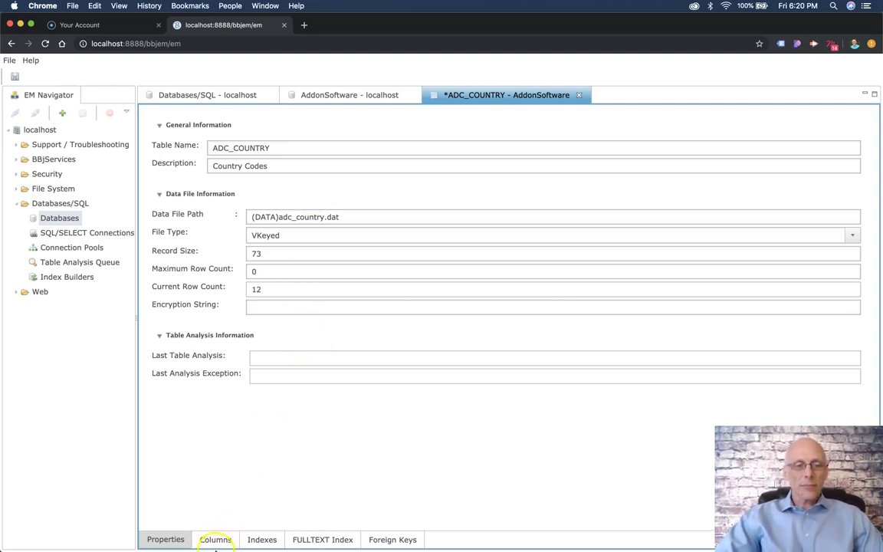
left_click(216, 541)
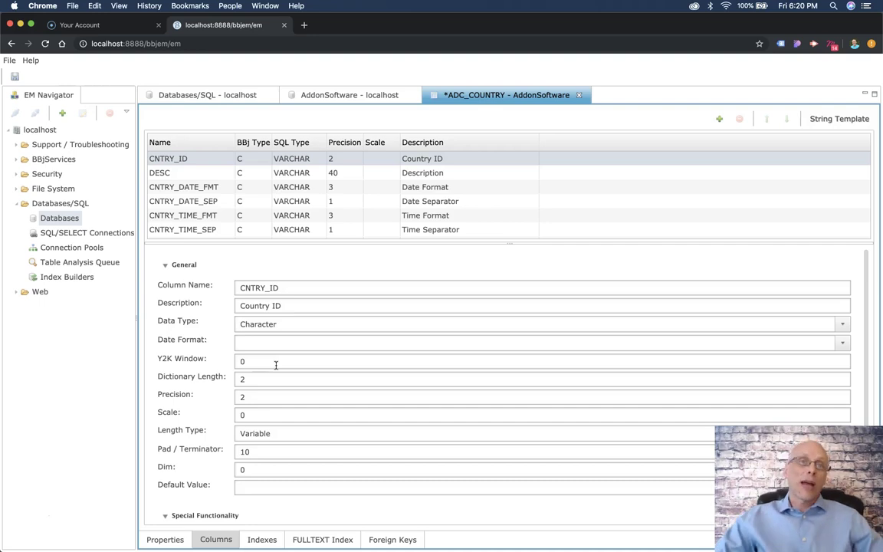
- Switch to the TextEdit note and match the sample Chile Products record to the PROD_CAT, DESC and COST_METHOD fields of the string template
mouse_move(418, 540)
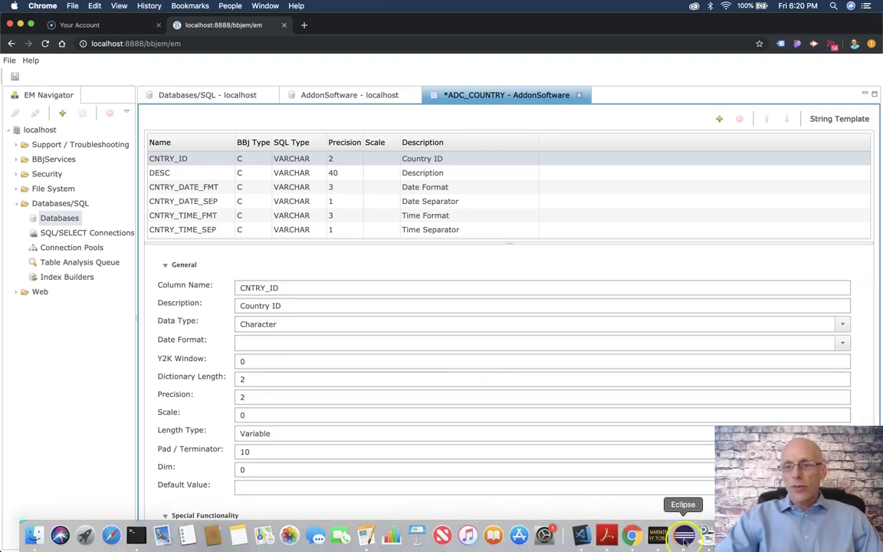
left_click(442, 537)
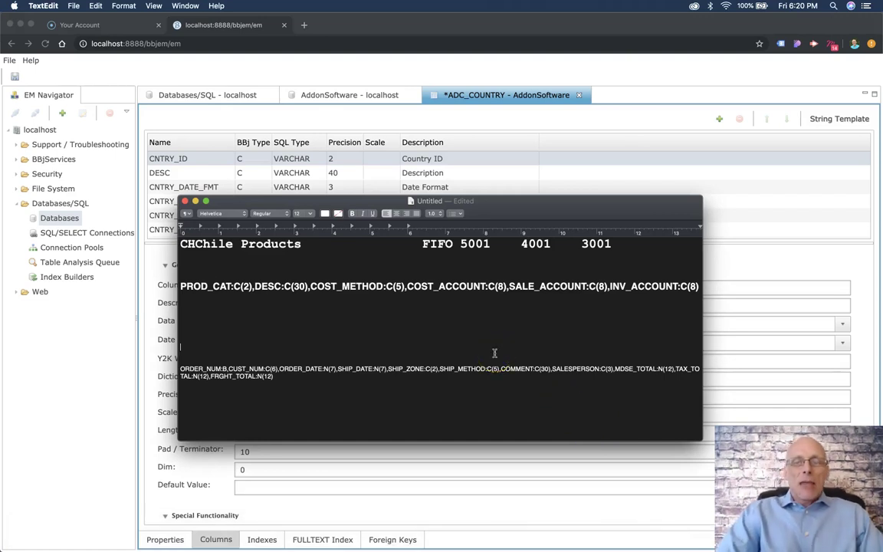
left_click_drag(184, 242, 632, 243)
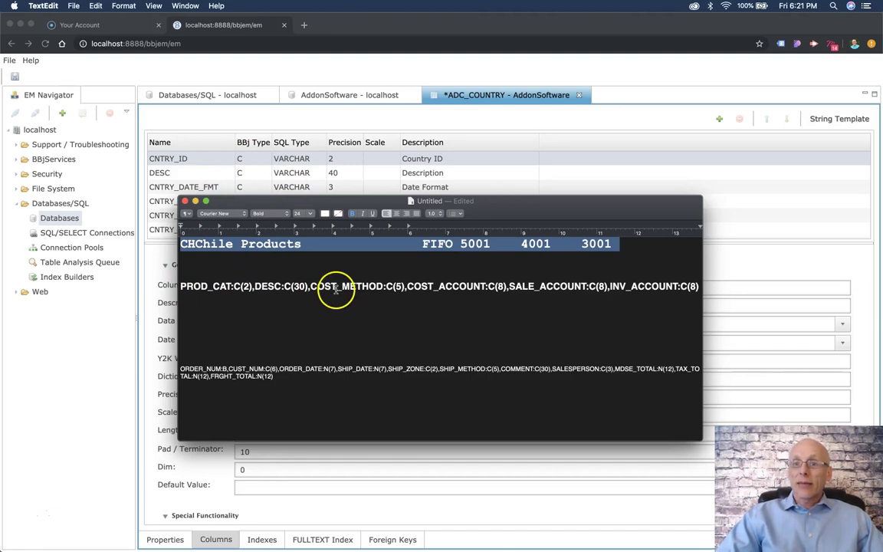
left_click(207, 288)
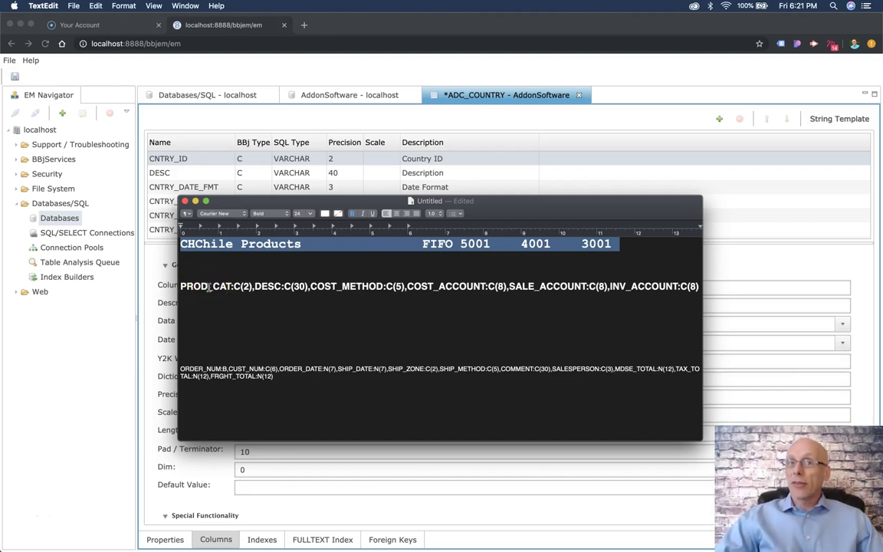
left_click(233, 287)
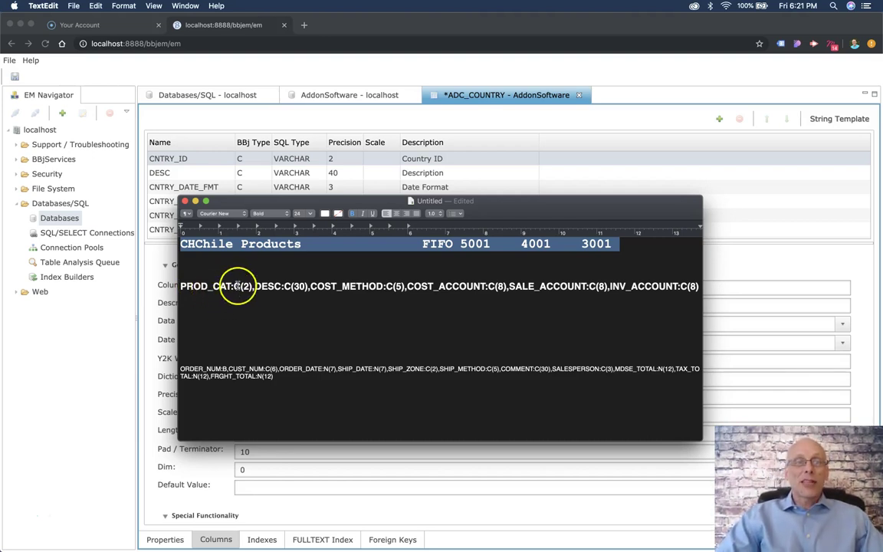
left_click_drag(194, 244, 182, 243)
double_click(261, 287)
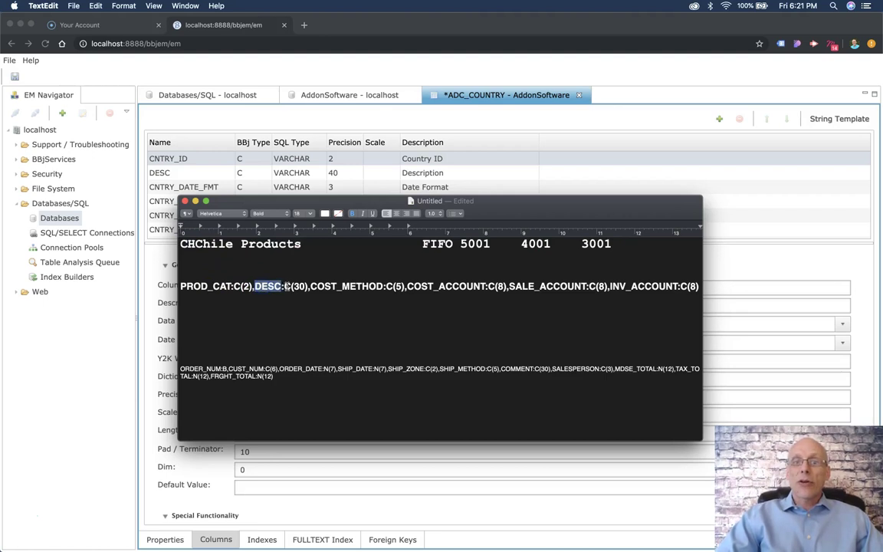
left_click(207, 245)
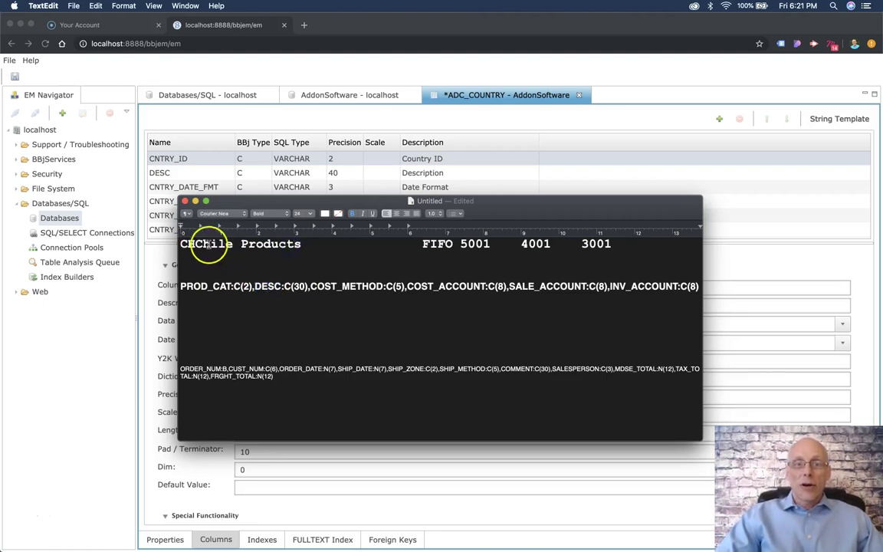
left_click_drag(196, 243, 420, 245)
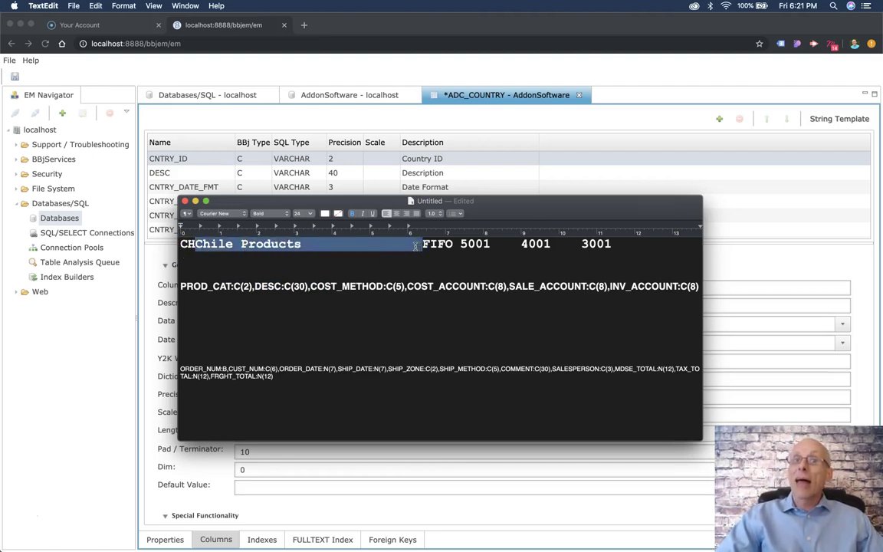
left_click(385, 286)
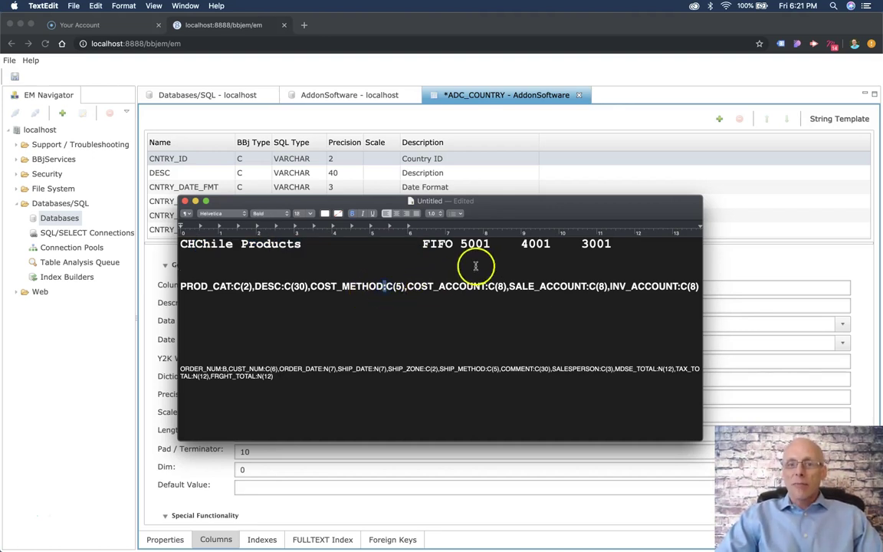
left_click_drag(461, 244, 421, 244)
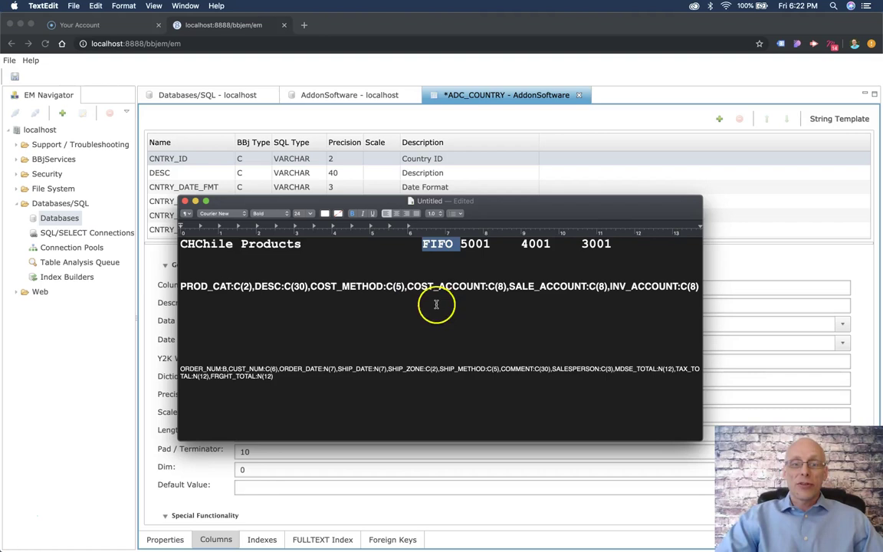
- Switch back to Chrome and review the CNTRY_ID, DESC, CNTRY_DATE_FMT and CNTRY_DATE_SEP column definitions of ADC_COUNTRY
left_click(508, 161)
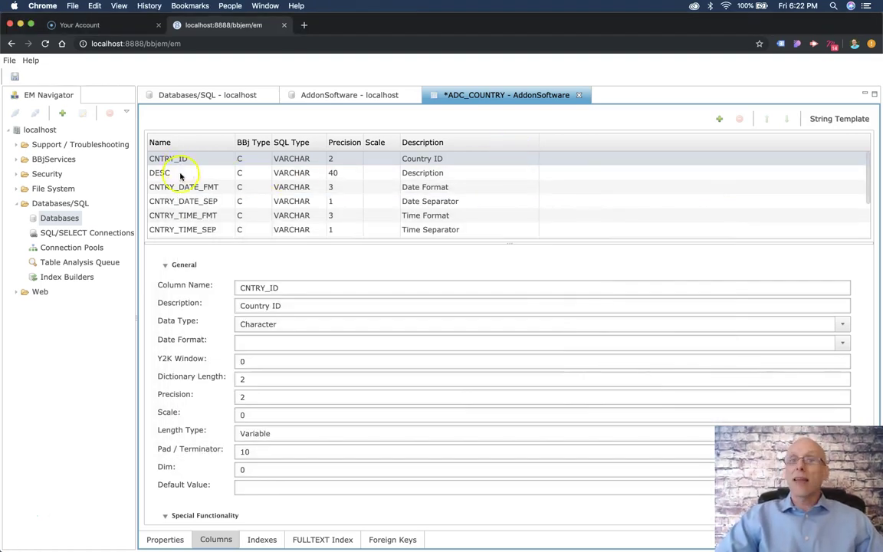
left_click(250, 209)
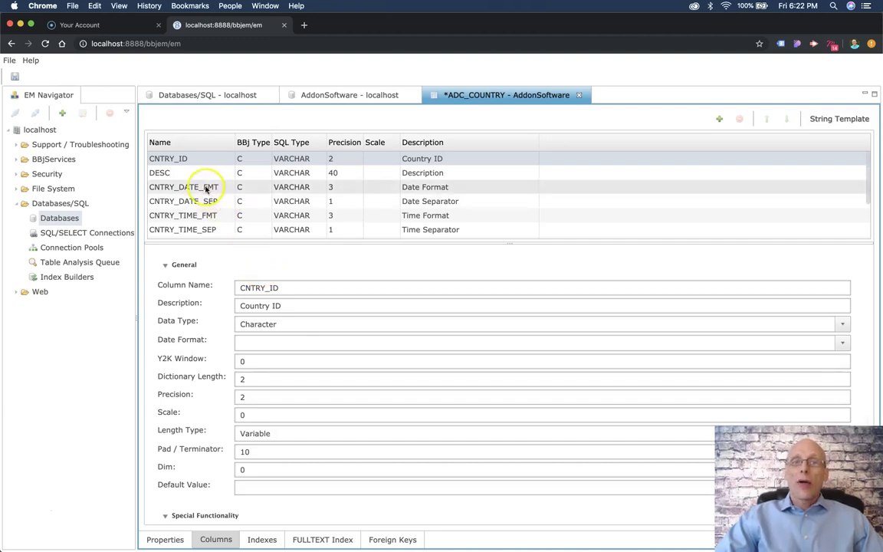
left_click(178, 159)
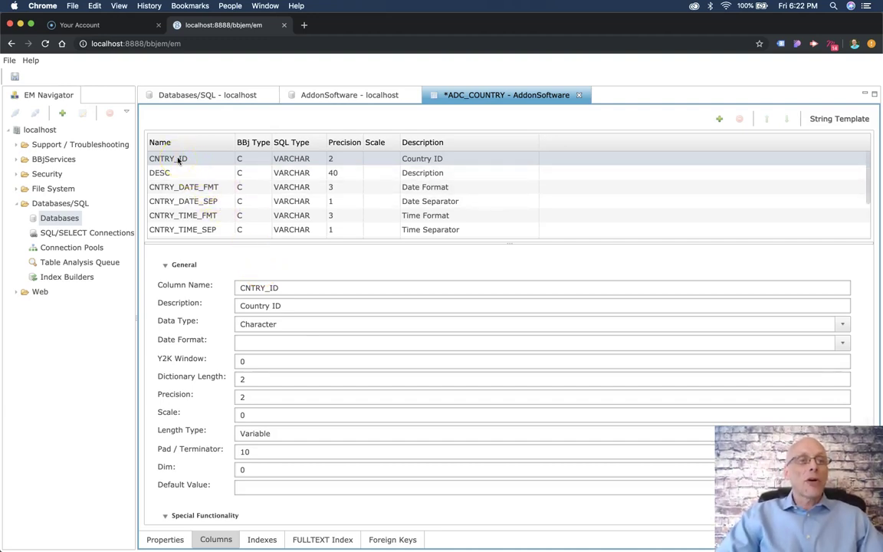
left_click(173, 172)
left_click(172, 187)
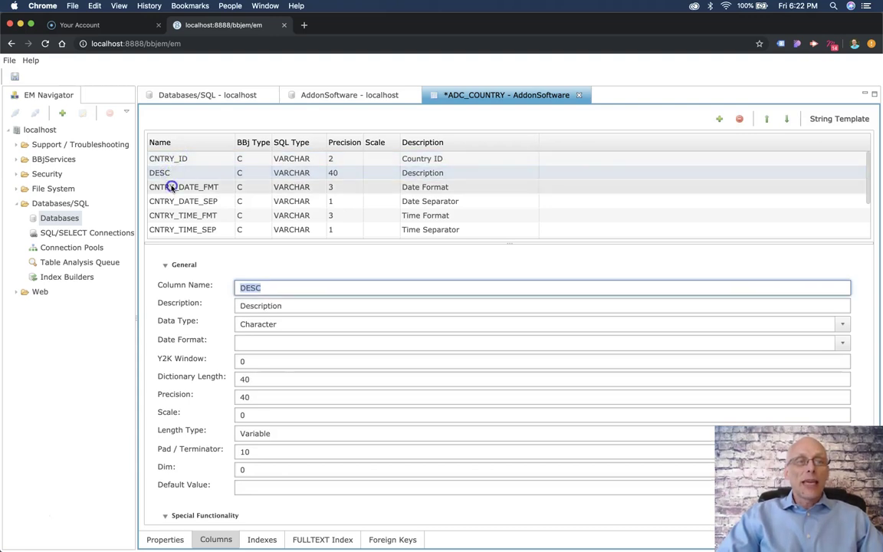
left_click(175, 200)
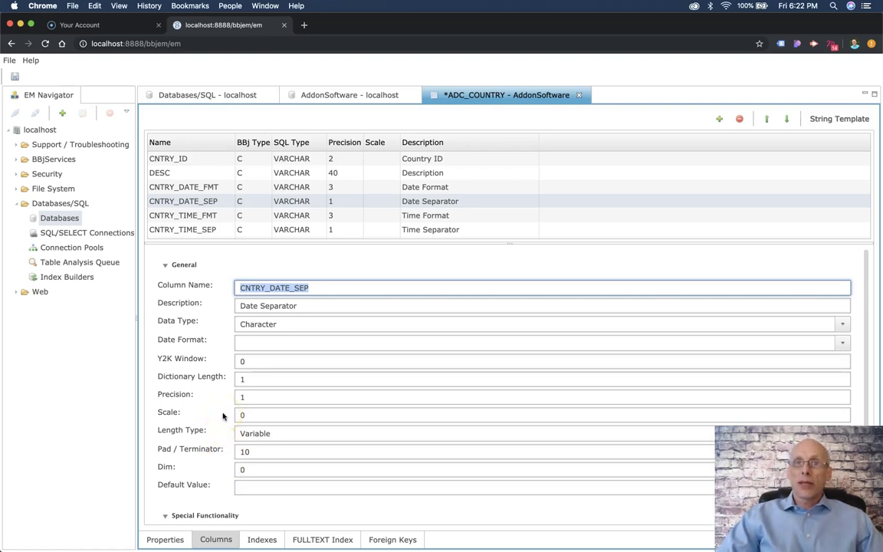
- Examine the data types available for the CNTRY_DATE_SEP column and close the list without choosing another one
left_click(267, 323)
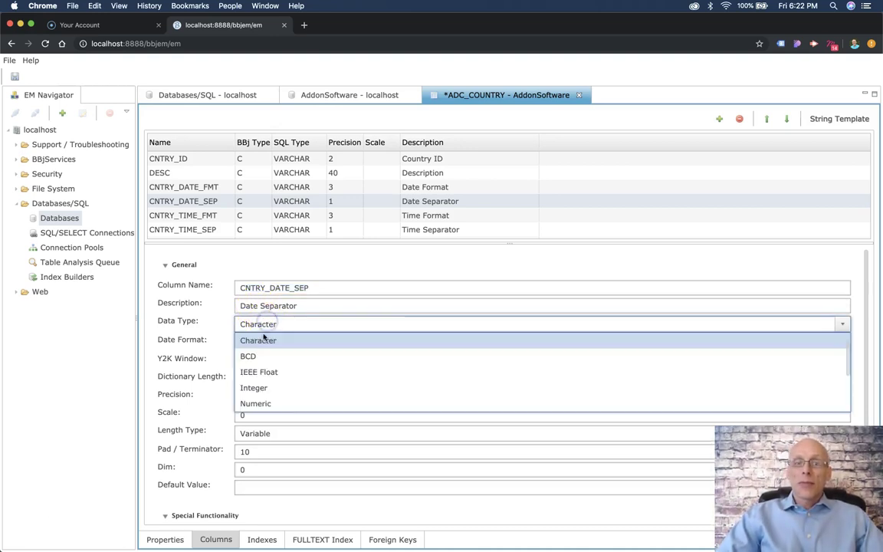
scroll(259, 360, "up", 1)
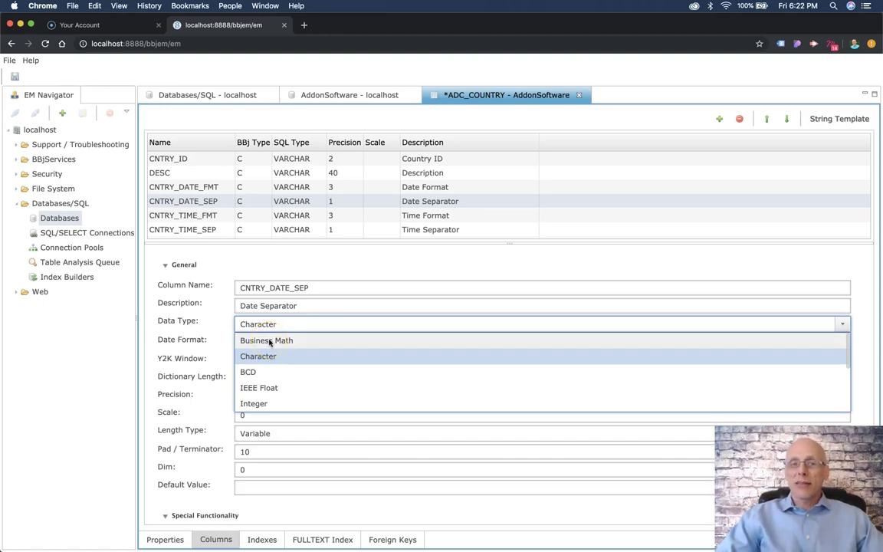
scroll(266, 388, "down", 5)
scroll(266, 387, "up", 4)
scroll(266, 388, "down", 4)
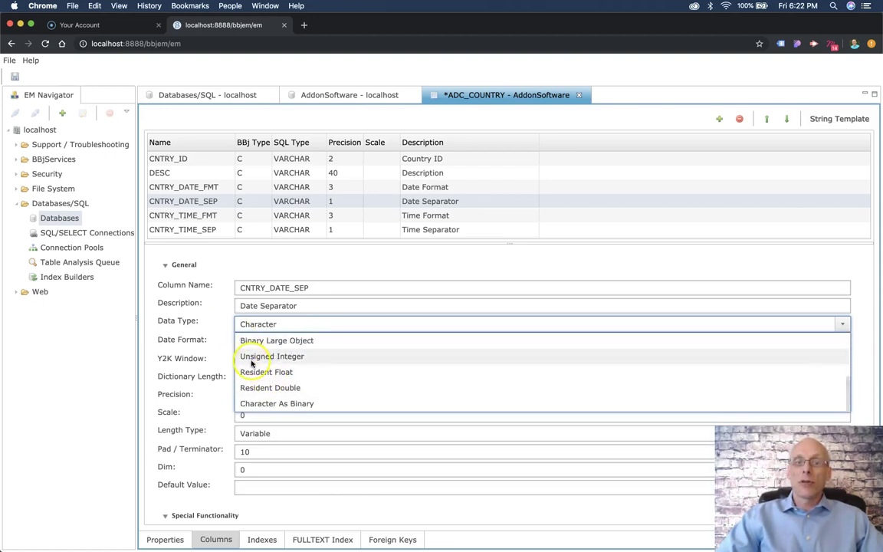
scroll(251, 365, "up", 5)
left_click(222, 344)
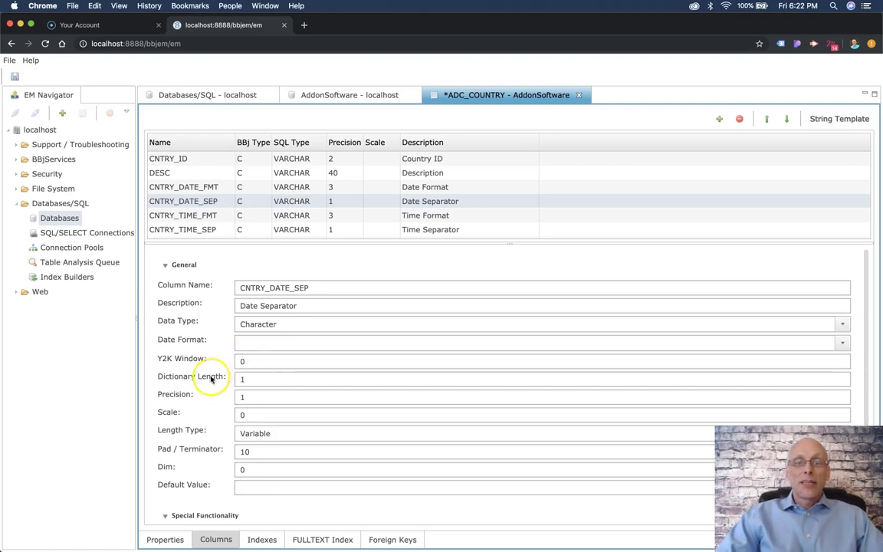
- Compare the Dictionary Length of CNTRY_DATE_SEP with the PROD_CAT:C(2) length in the TextEdit note's string template, and return to Chrome
left_click(243, 378)
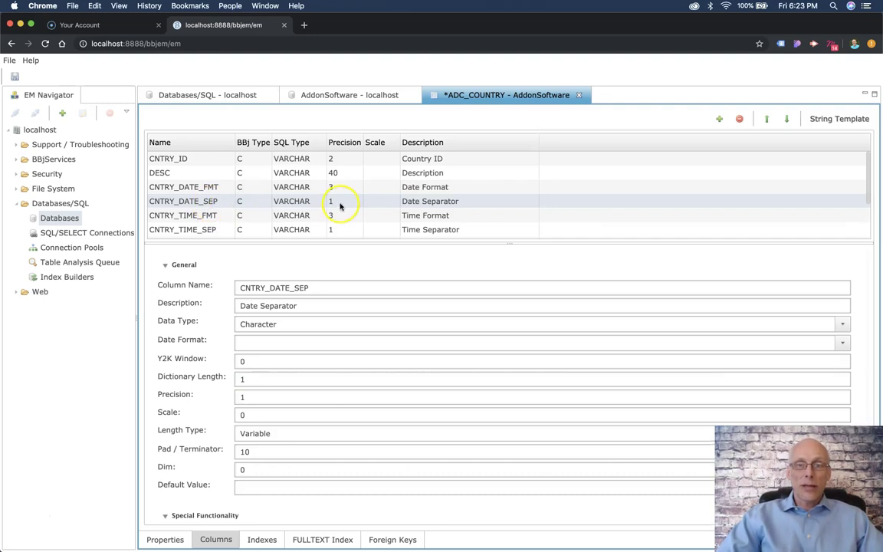
mouse_move(580, 542)
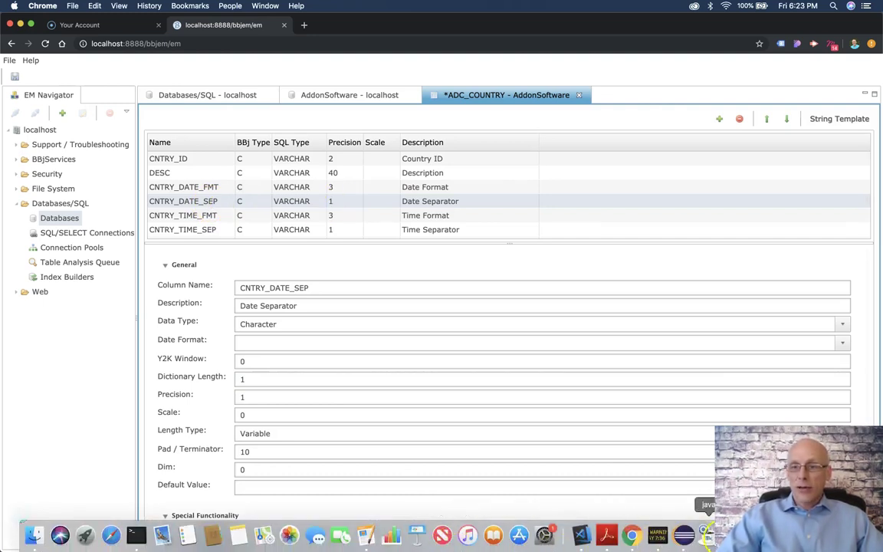
left_click(720, 537)
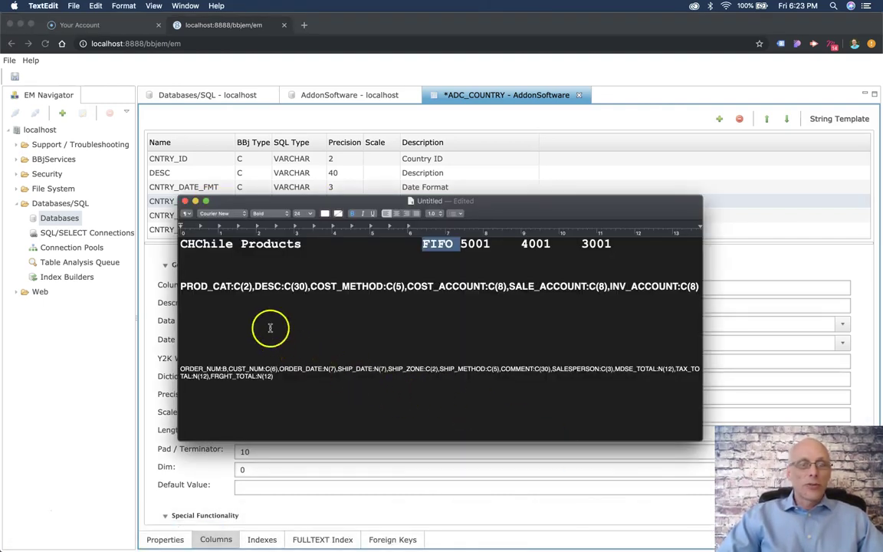
left_click(244, 285)
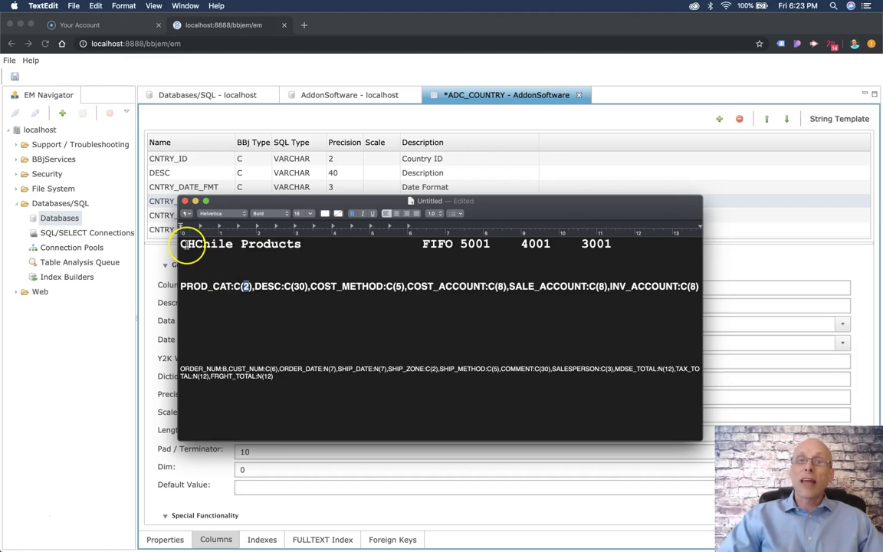
left_click(447, 121)
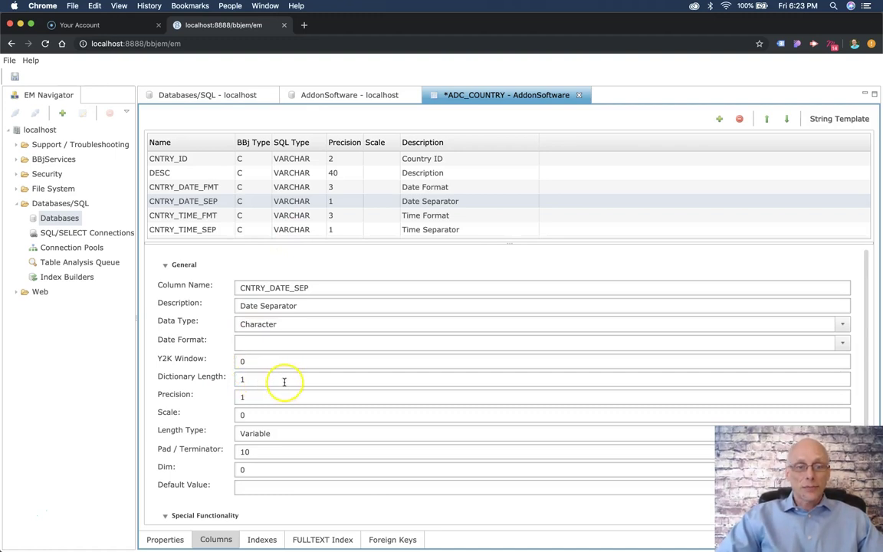
- Review the Length Type options of CNTRY_DATE_SEP without choosing another one, and check its Pad / Terminator value
left_click(255, 433)
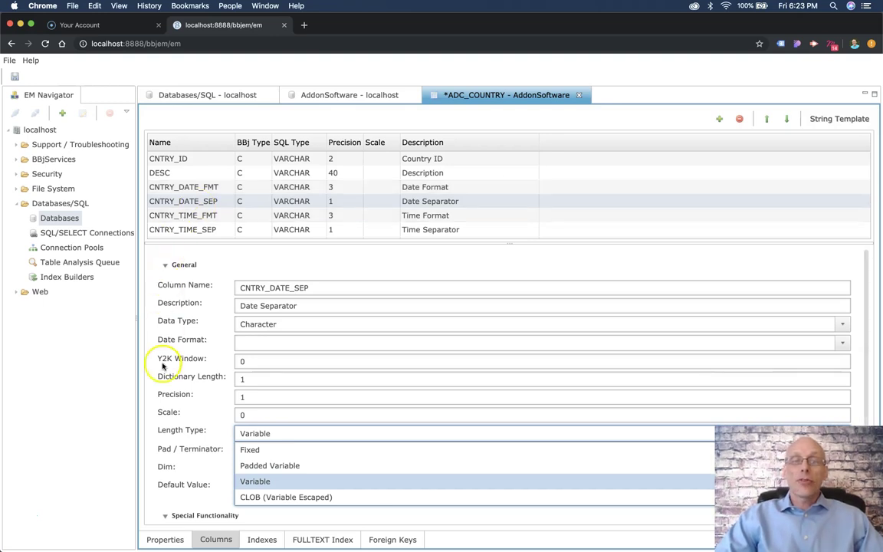
left_click(184, 439)
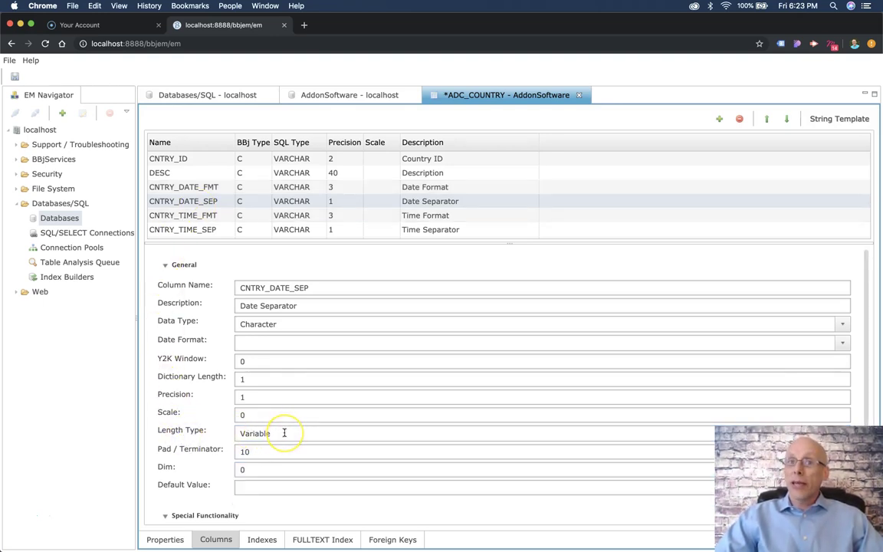
left_click(256, 451)
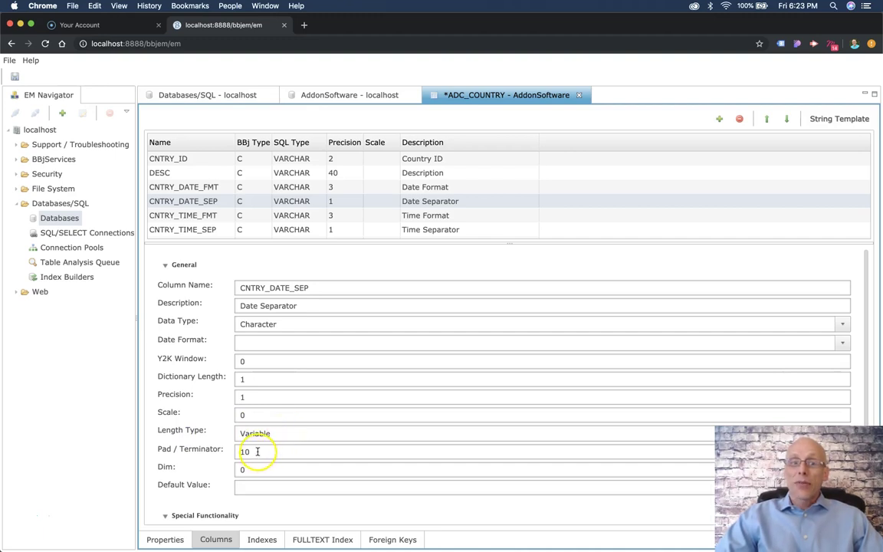
double_click(256, 451)
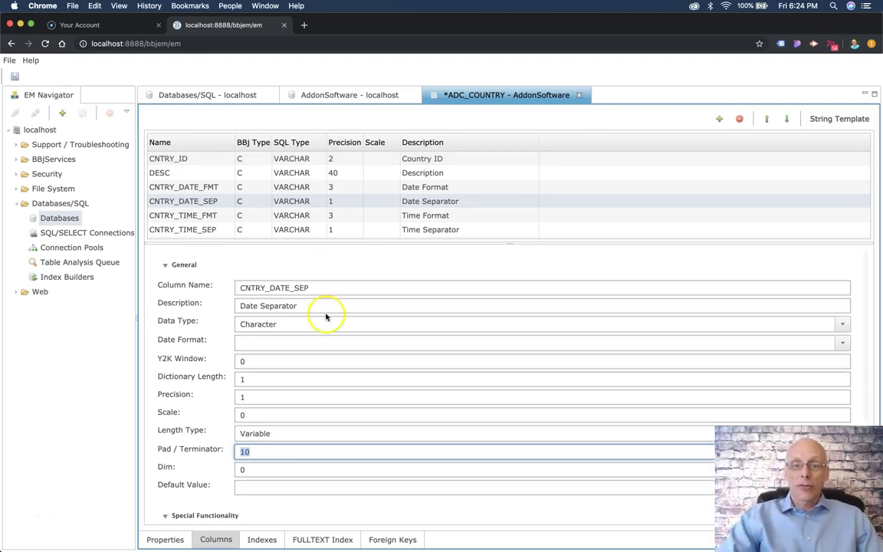
- Show the indexes of ADC_COUNTRY and examine the COUNTRY index's key number and its CNTRY_ID segment
left_click(260, 540)
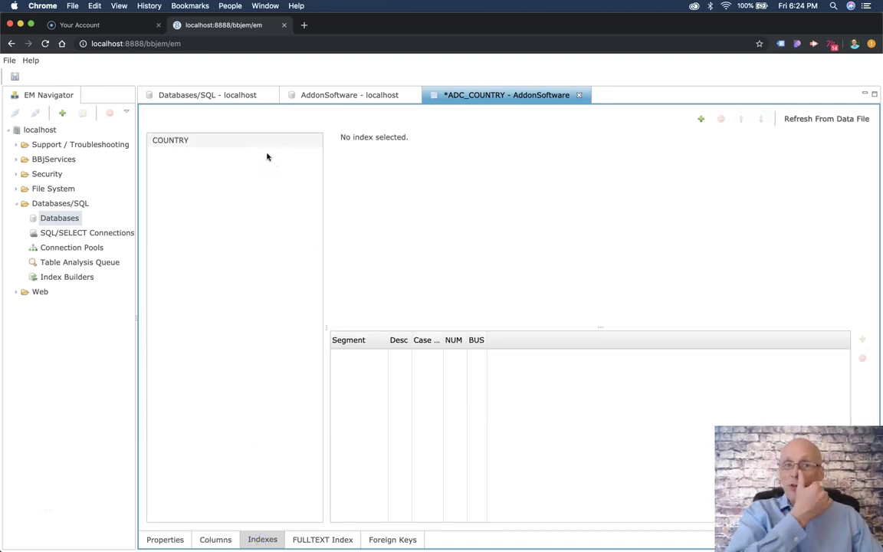
left_click(196, 139)
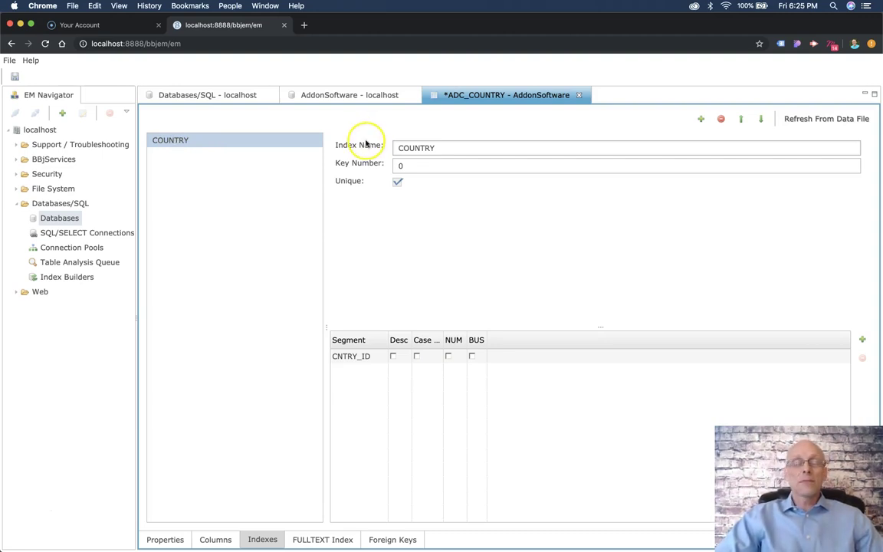
double_click(410, 164)
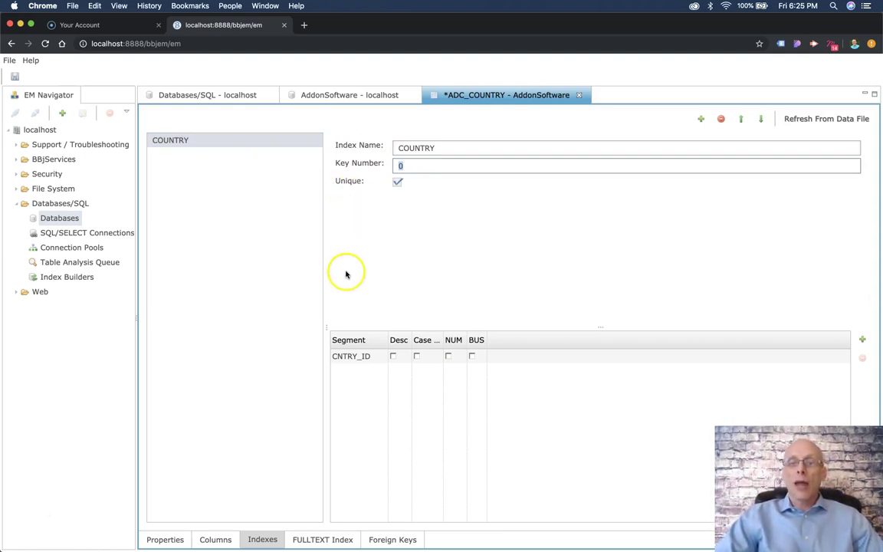
left_click(350, 360)
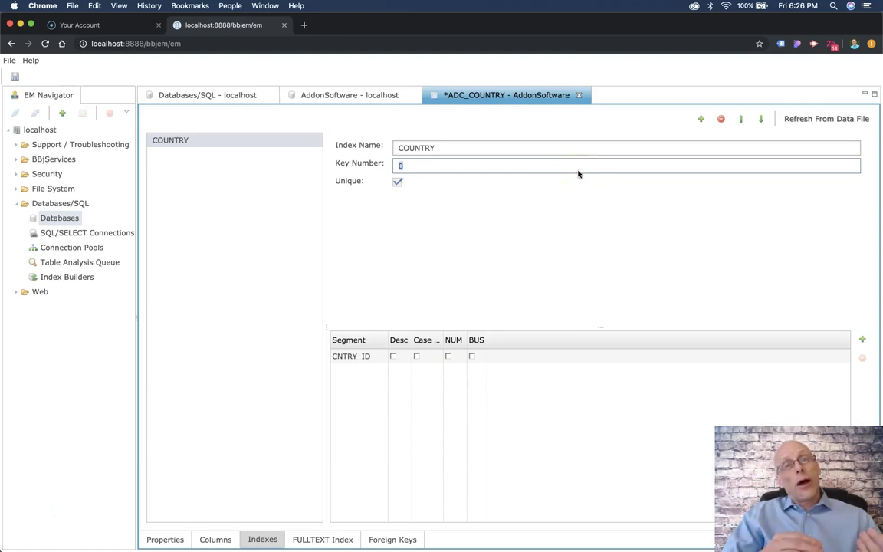
- Close the ADC_COUNTRY and AddonSoftware editors to return to the list of databases
left_click(580, 95)
left_click(581, 95)
left_click(493, 316)
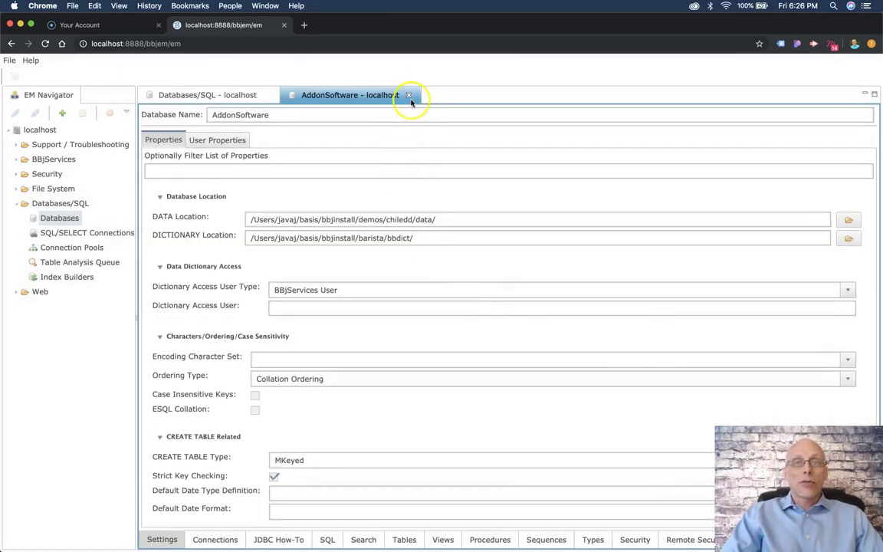
left_click(409, 96)
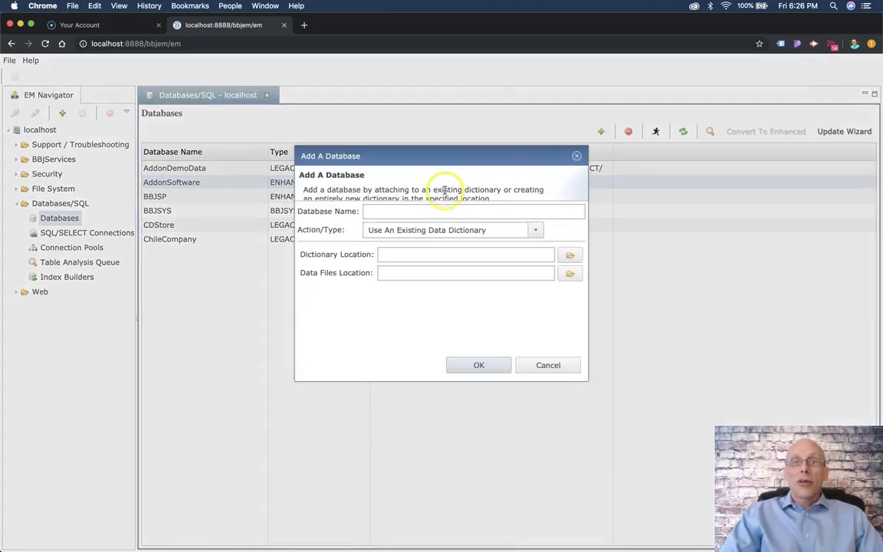
- Name the database being added NewOne and set its action type to New Enhanced (BBj ONLY) Dictionary
left_click(407, 208)
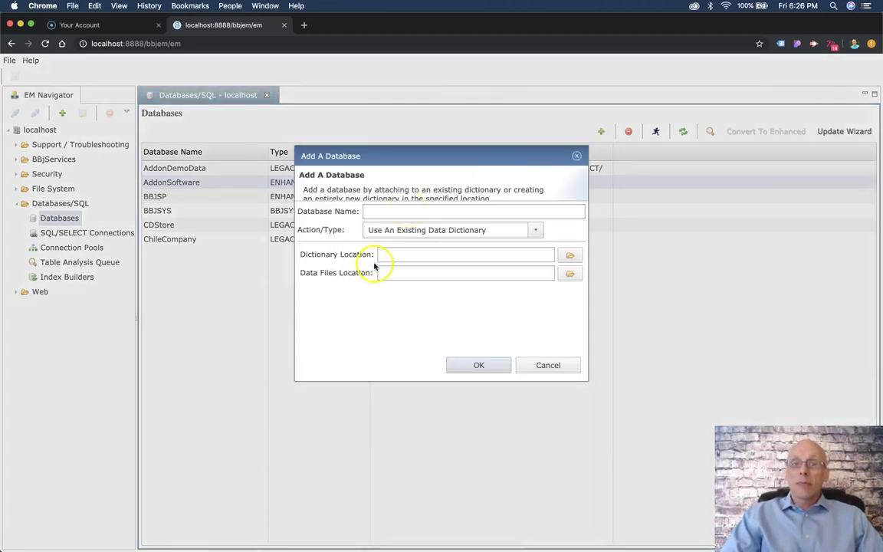
left_click(381, 212)
type("NewOne")
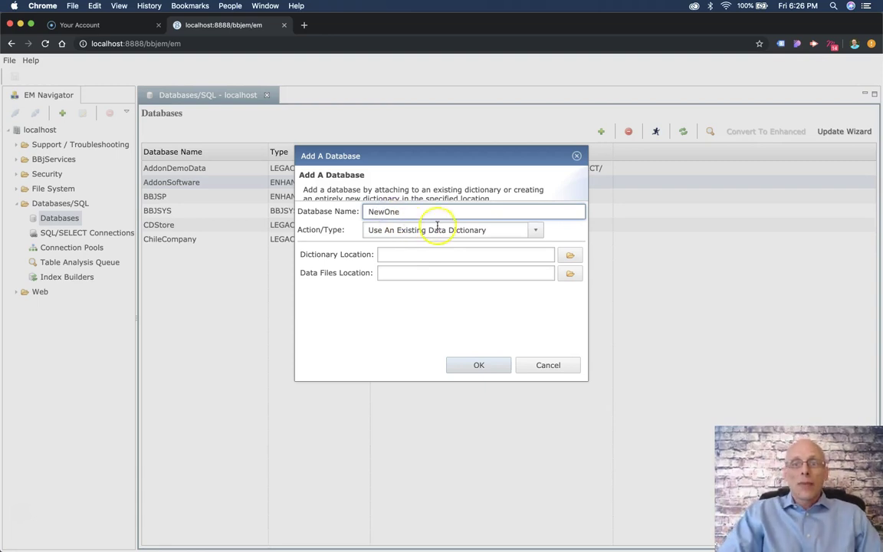
left_click(532, 231)
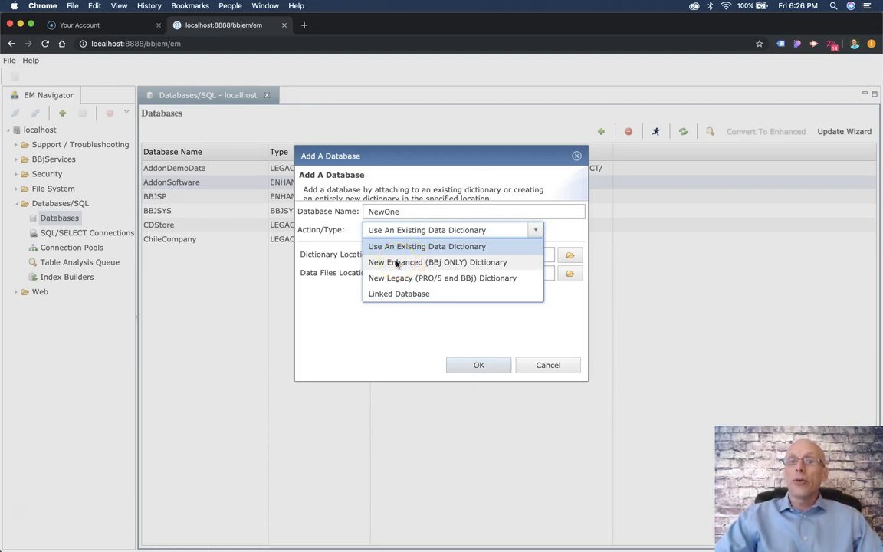
left_click(397, 263)
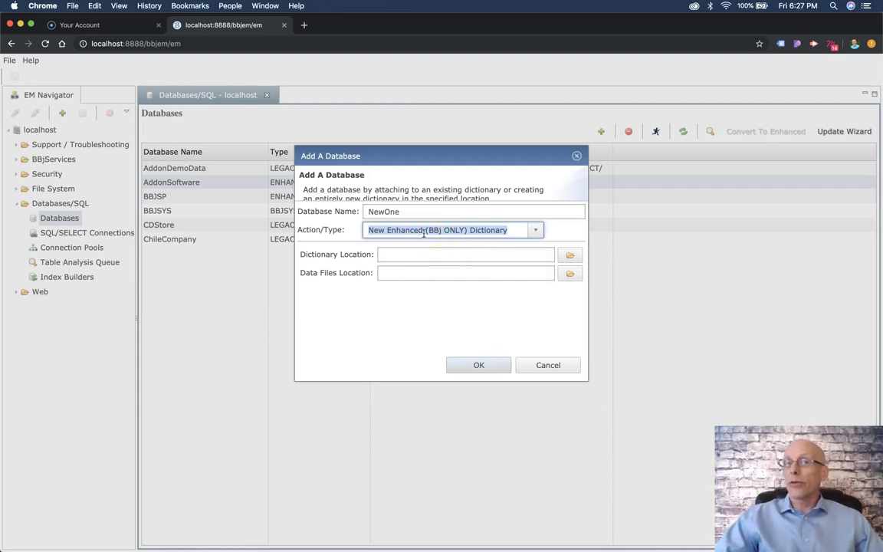
- Set the dictionary location of the NewOne database to /Users/javaj/testdb/dict
left_click(407, 254)
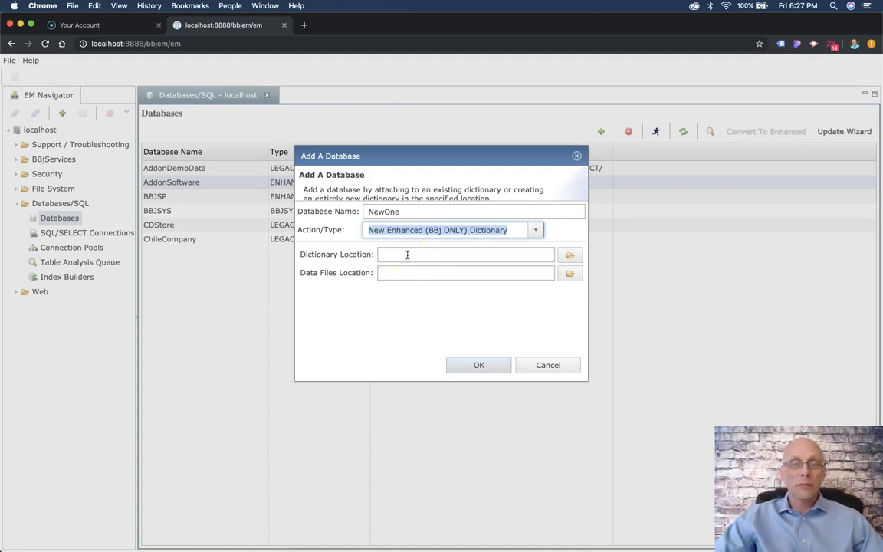
left_click(407, 254)
type("/")
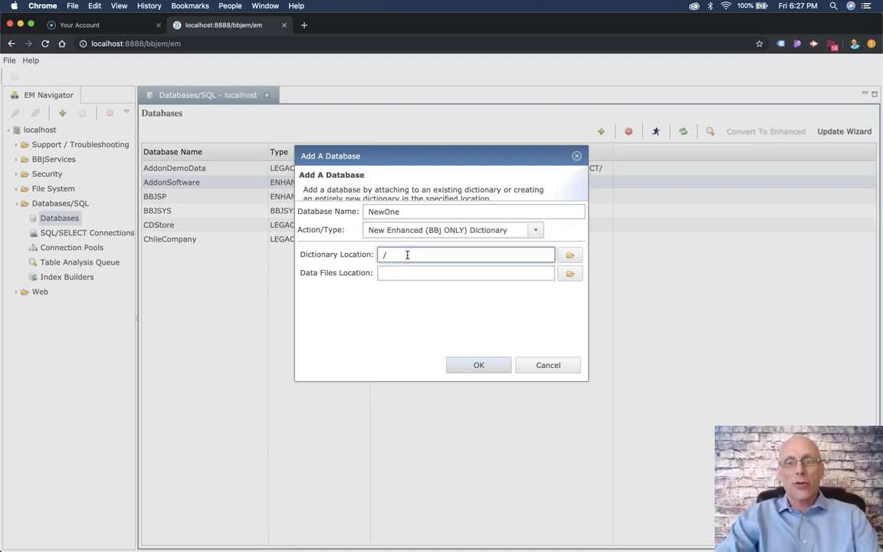
type("Users/ja")
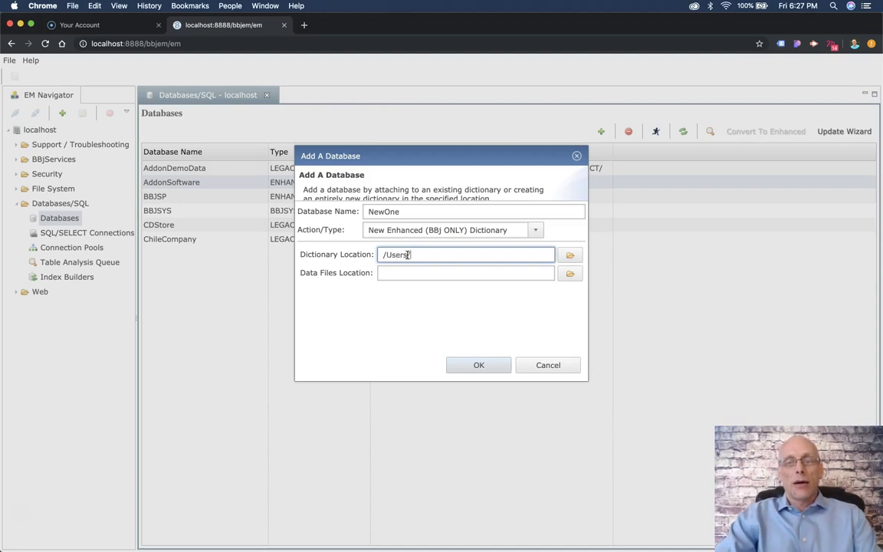
type("vaj")
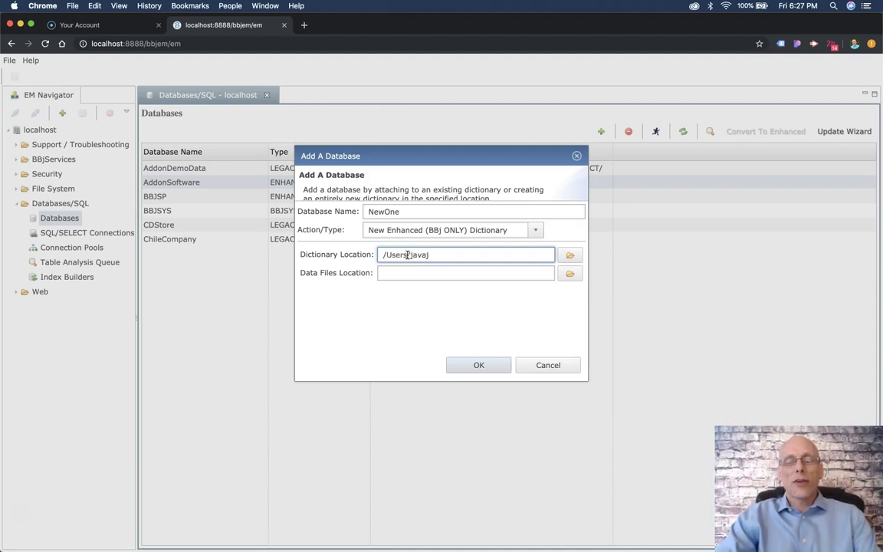
type("/test")
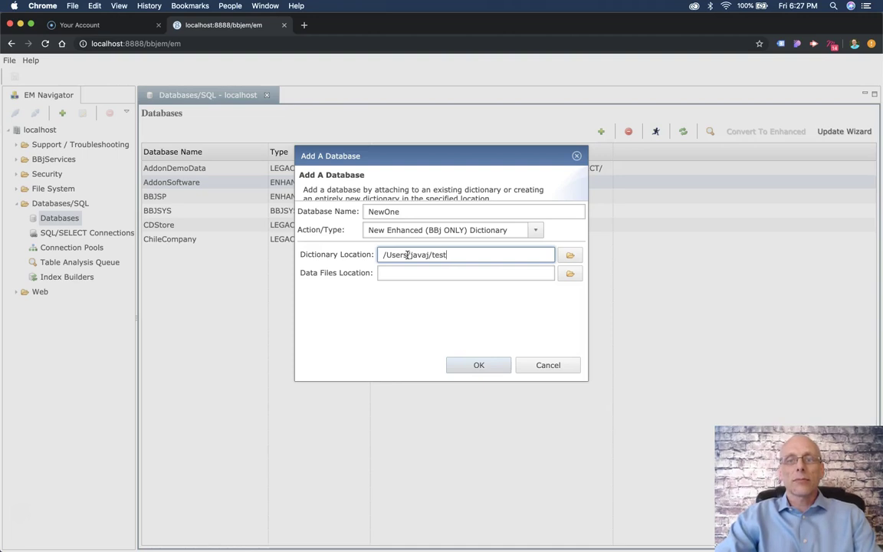
type("db/dict")
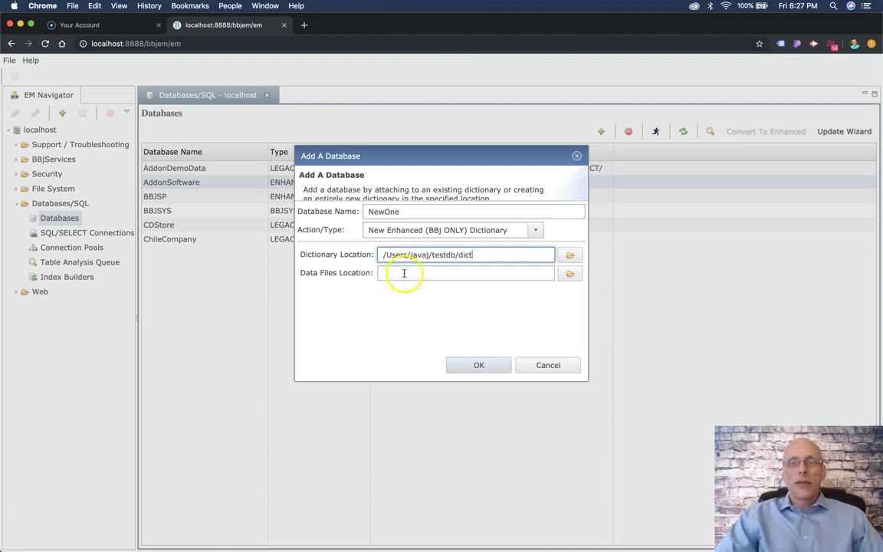
- Set the data files location to /Users/javaj/basis/bbjinstall/demos/chiledd/data and create the database, including its missing dictionary directory
left_click(402, 274)
type("/")
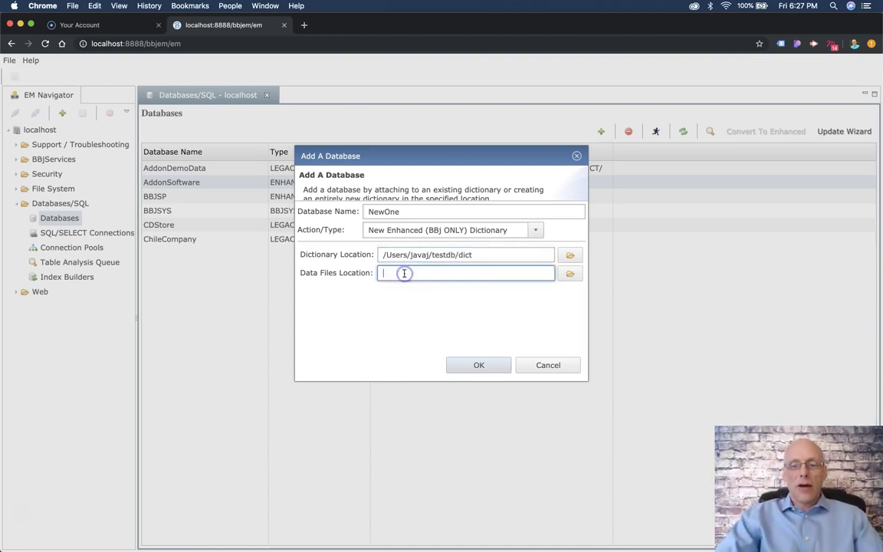
type("Users/javaj")
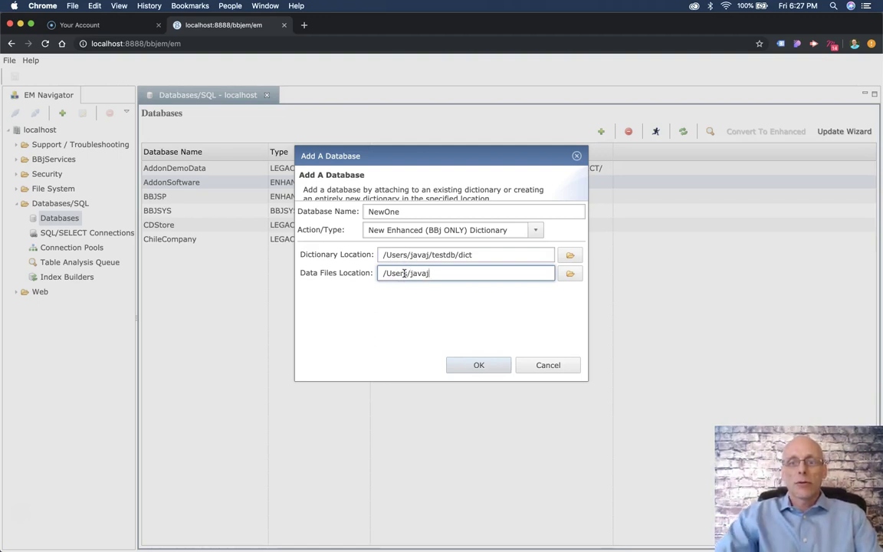
type("/")
type("b")
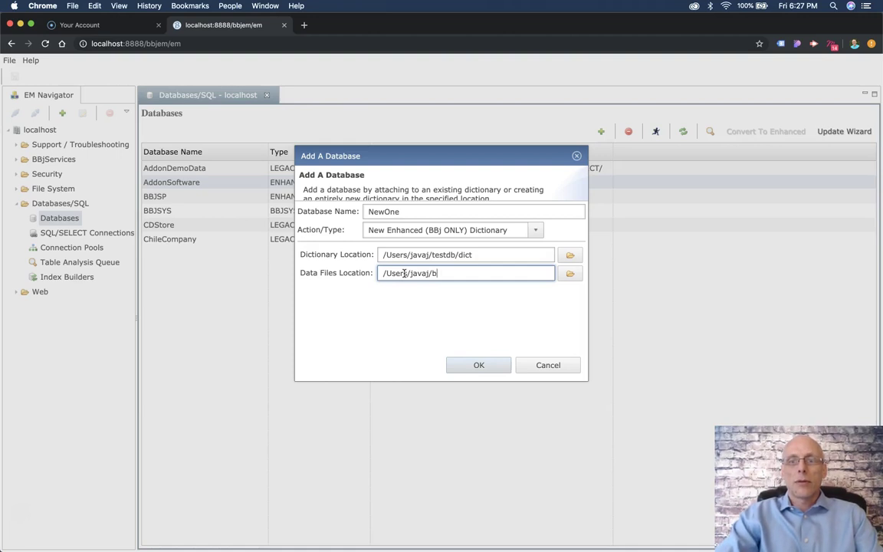
type("asis/bbj")
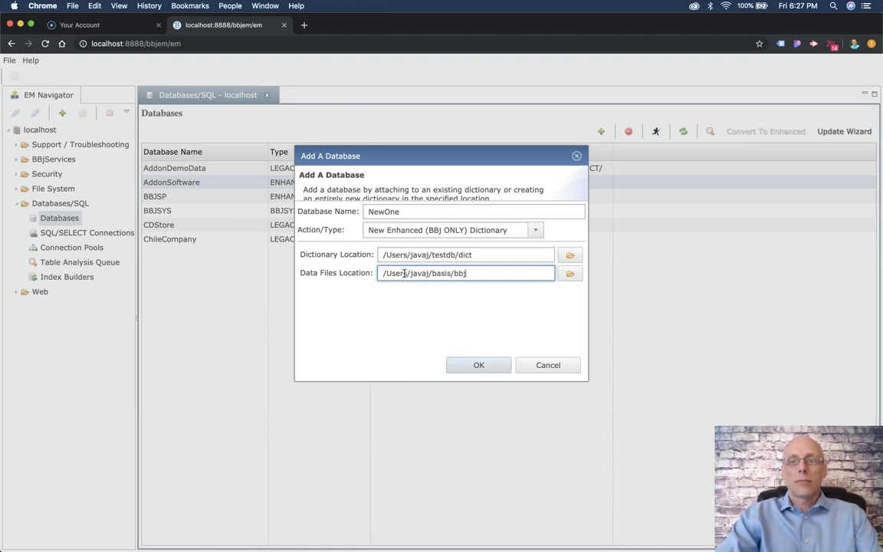
type("install/demos")
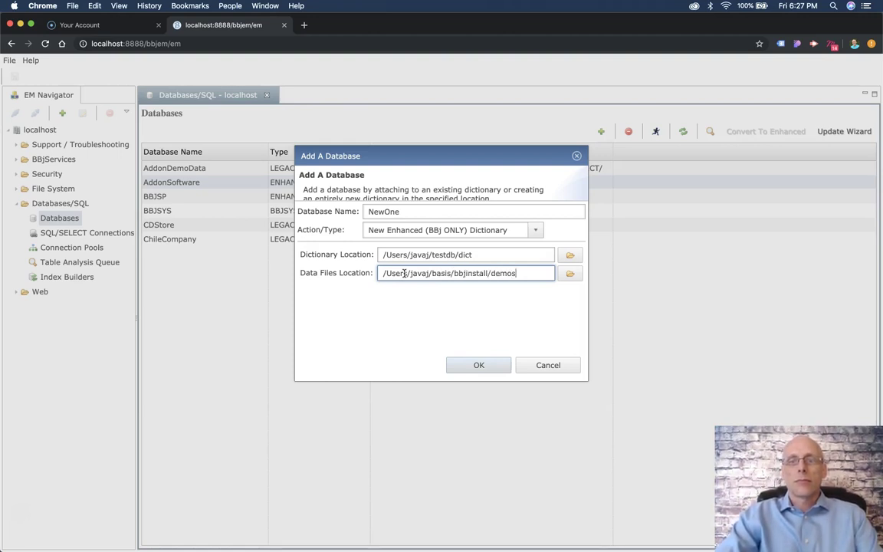
type("/chiledd/data")
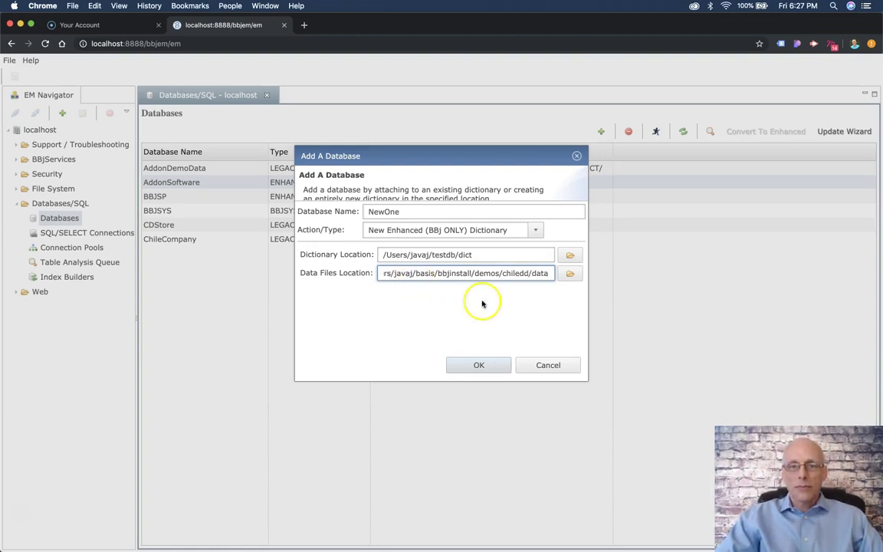
left_click(481, 364)
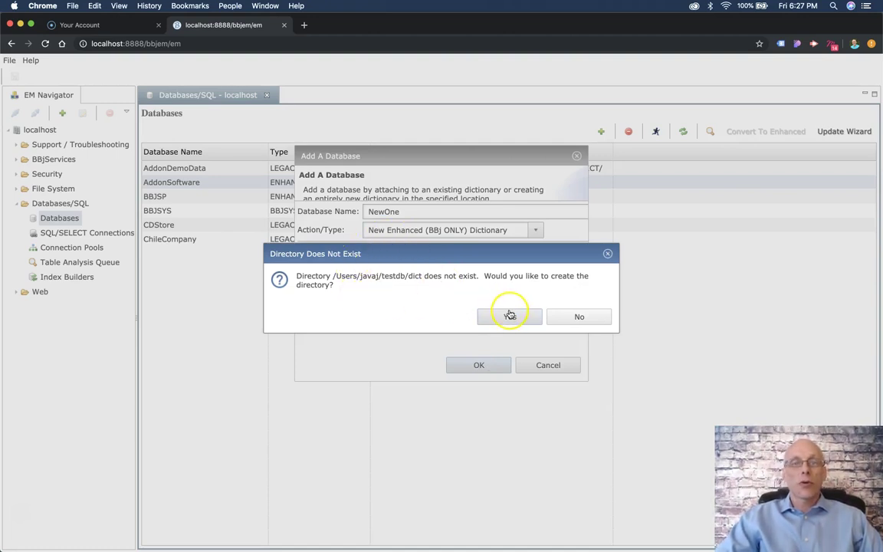
left_click(508, 315)
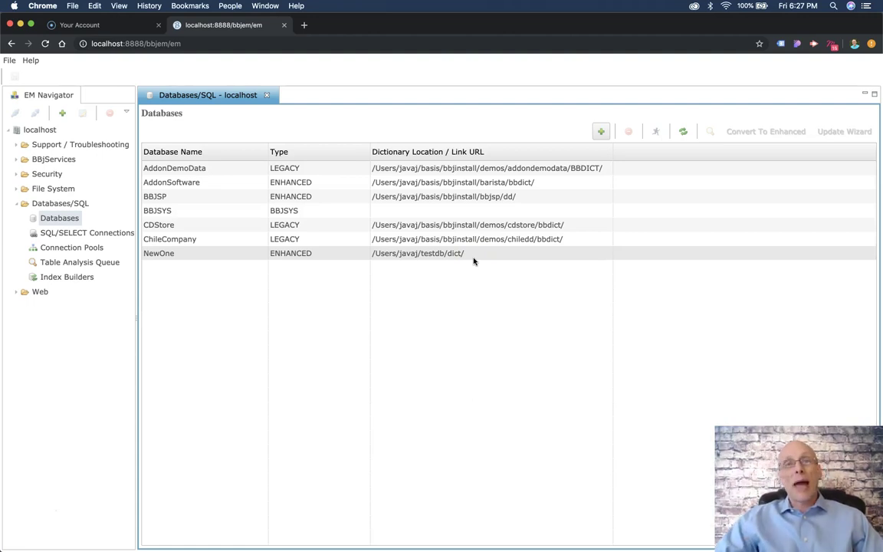
- Switch to Finder and examine the dictionary files created for NewOne in the home folder's testdb/dict directory
mouse_move(339, 536)
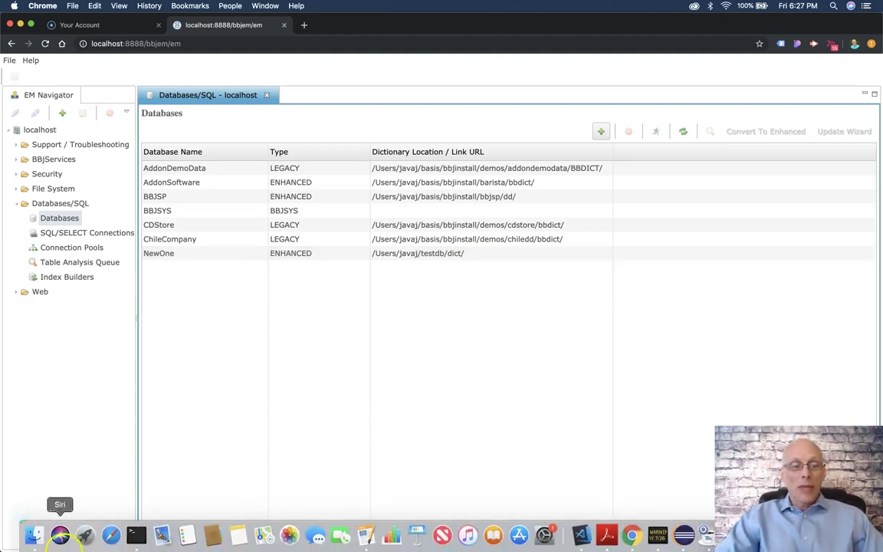
left_click(34, 535)
scroll(394, 333, "down", 5)
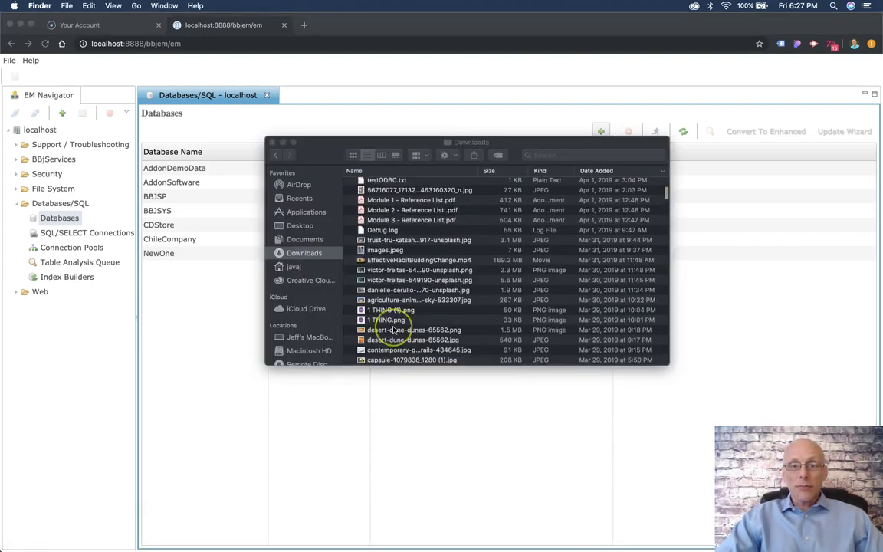
scroll(394, 330, "up", 10)
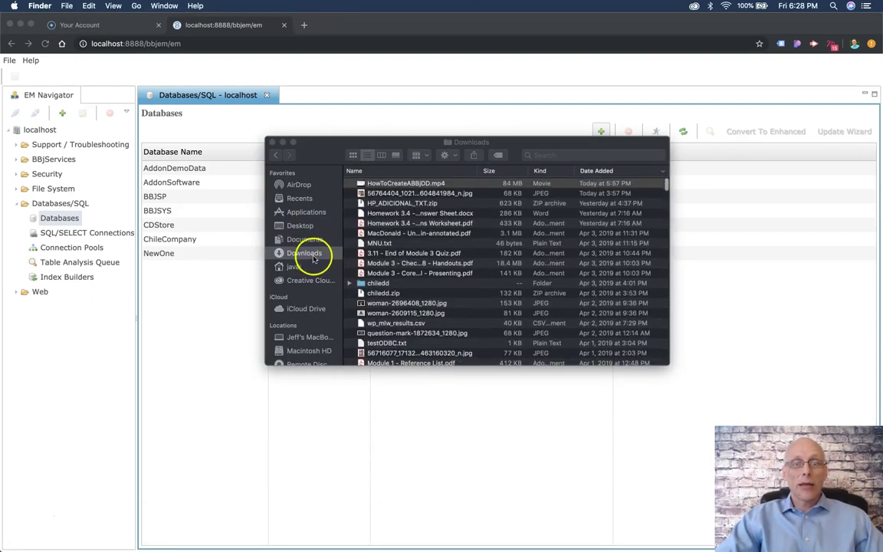
left_click(295, 267)
left_click(295, 267)
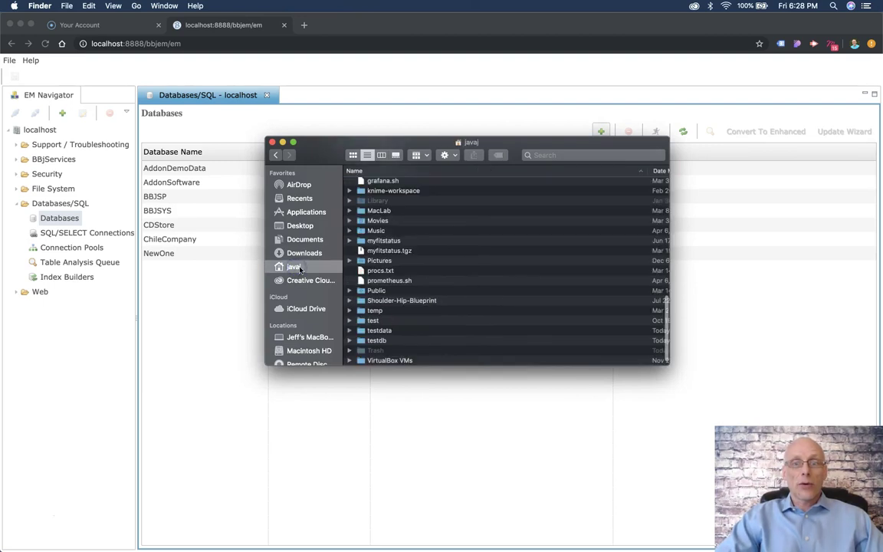
scroll(404, 318, "down", 1)
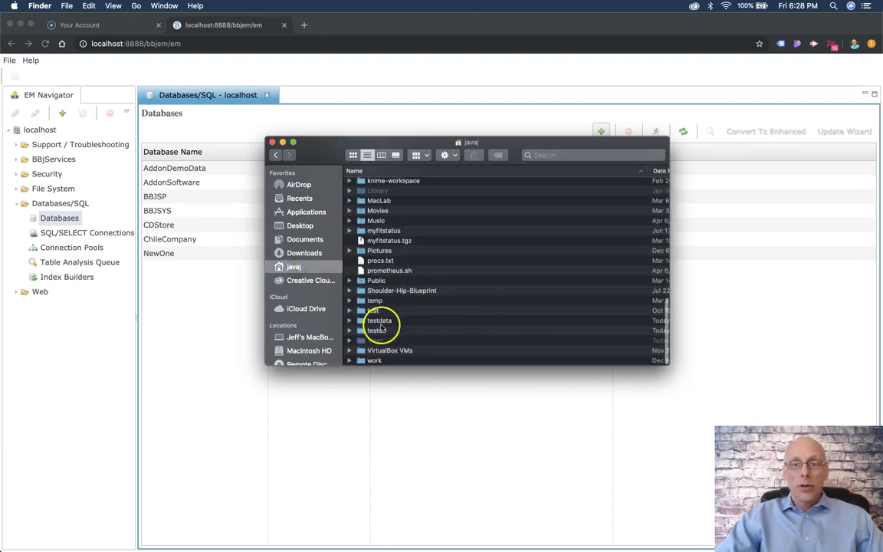
double_click(378, 331)
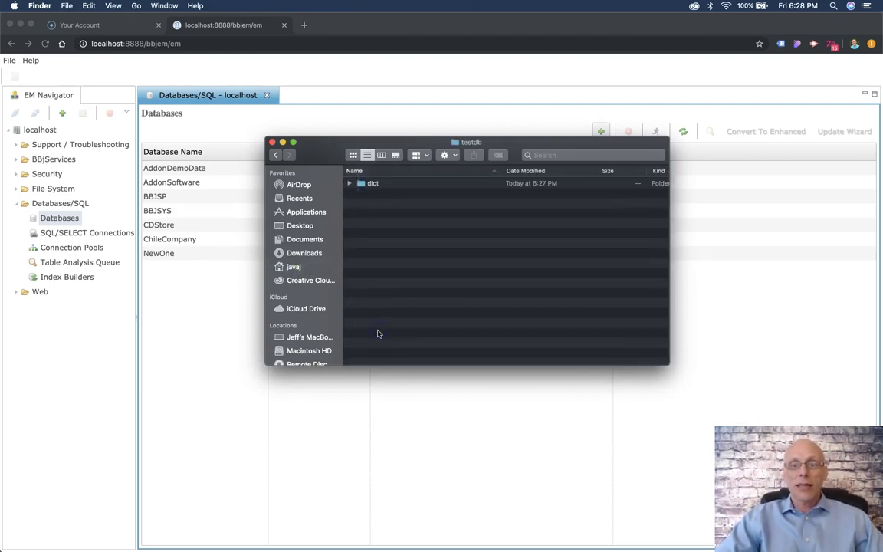
double_click(373, 184)
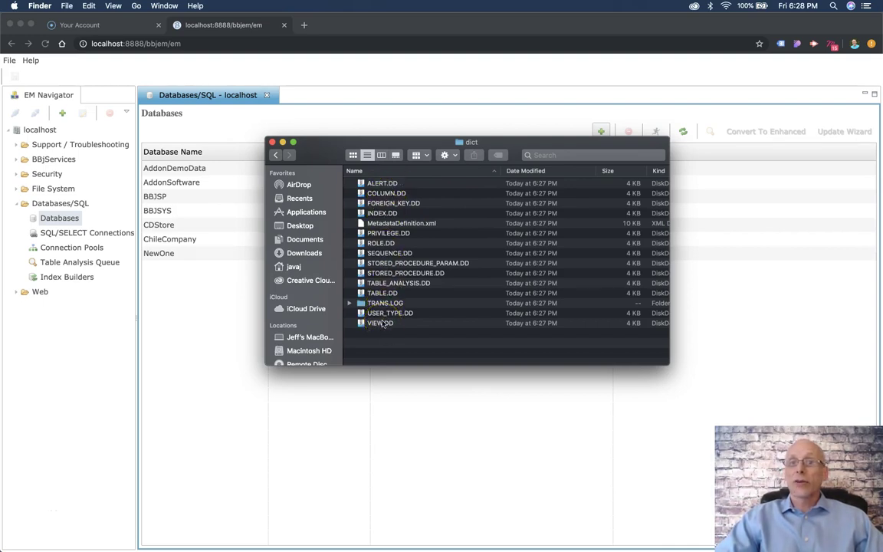
left_click(275, 155)
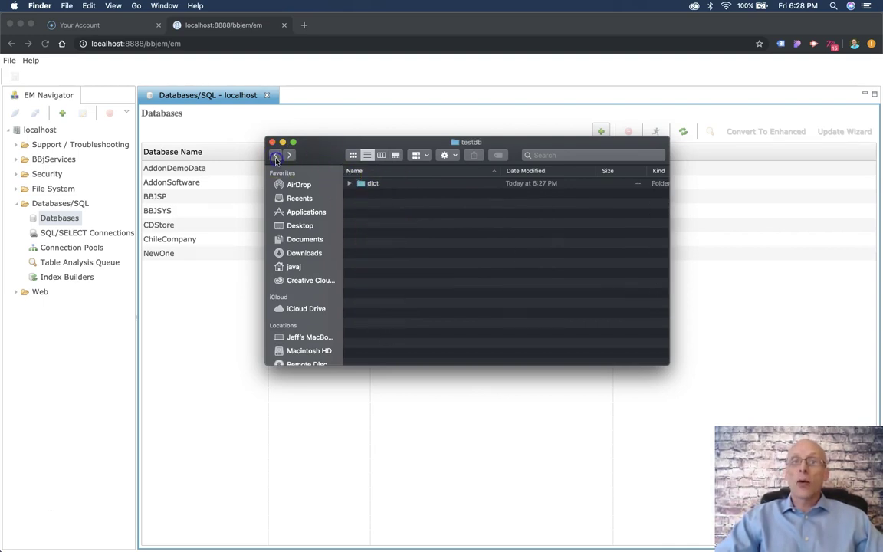
left_click(361, 185)
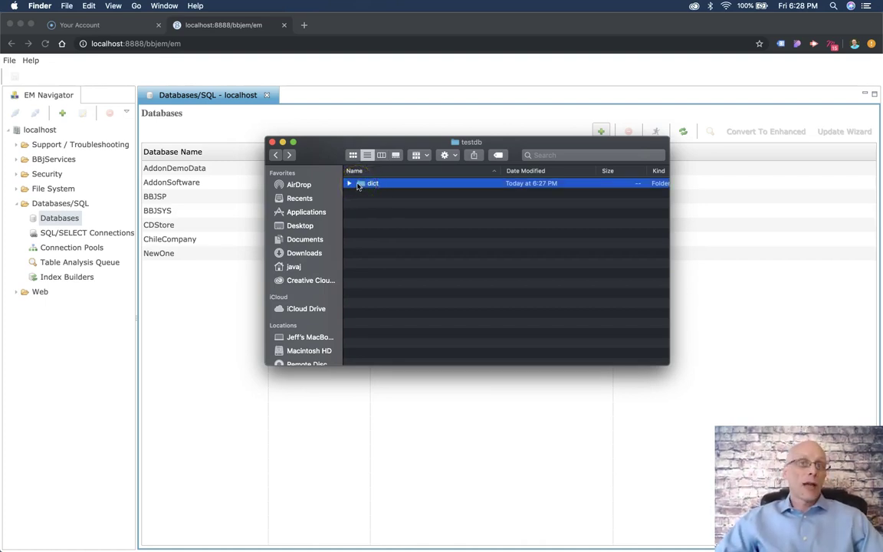
- Return to Enterprise Manager in Chrome and open the NewOne database's list of tables
left_click(329, 440)
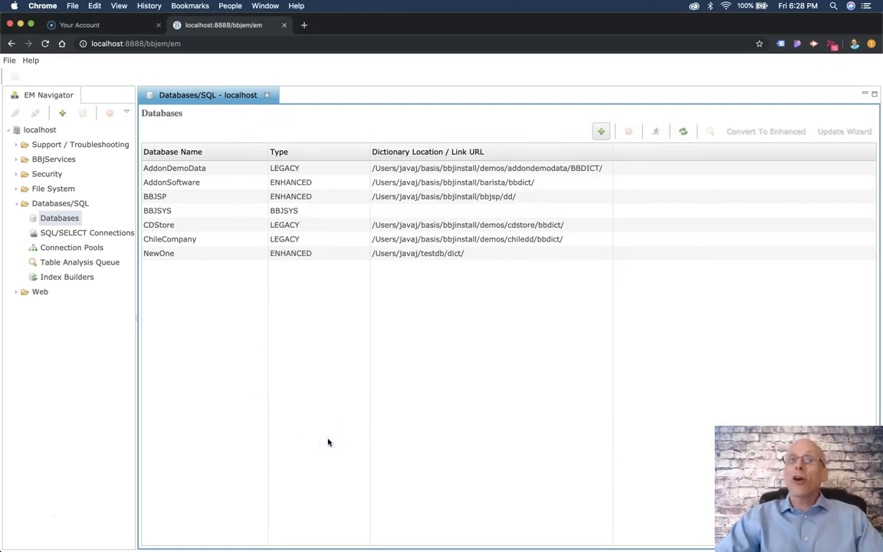
left_click(218, 256)
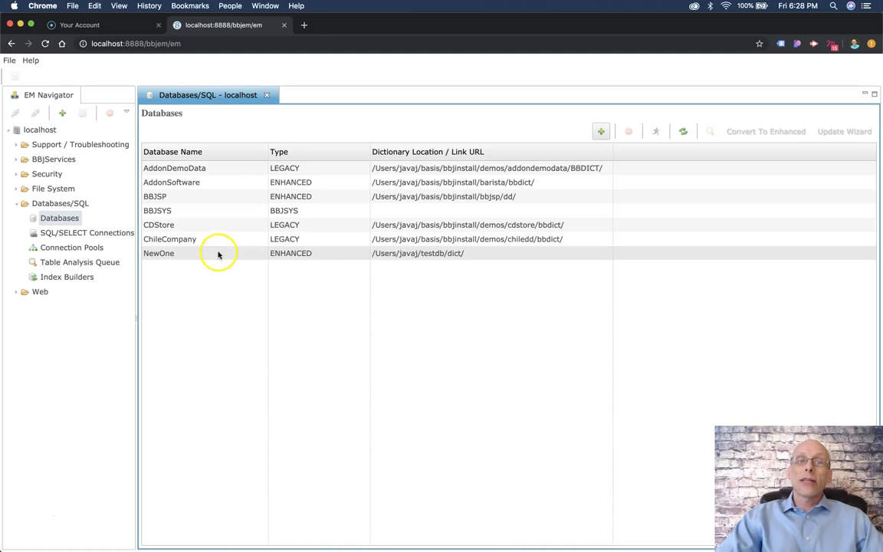
double_click(218, 254)
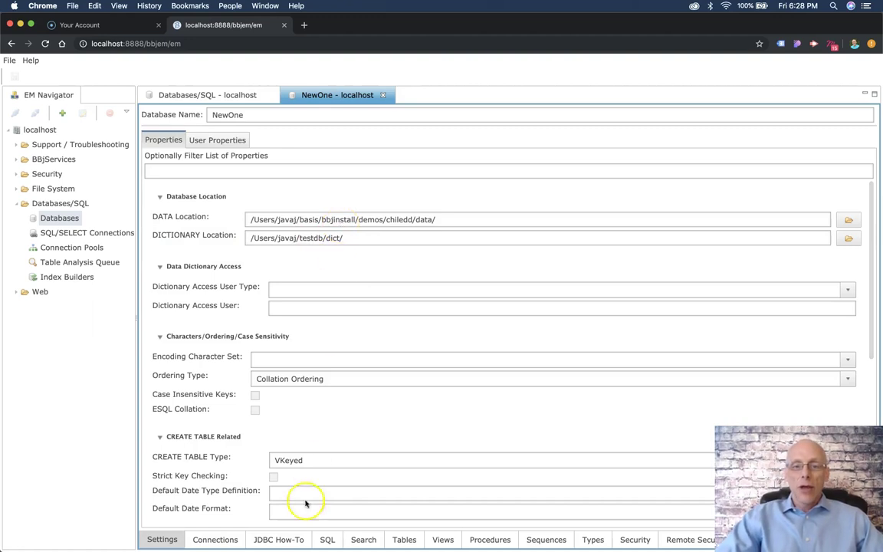
left_click(404, 540)
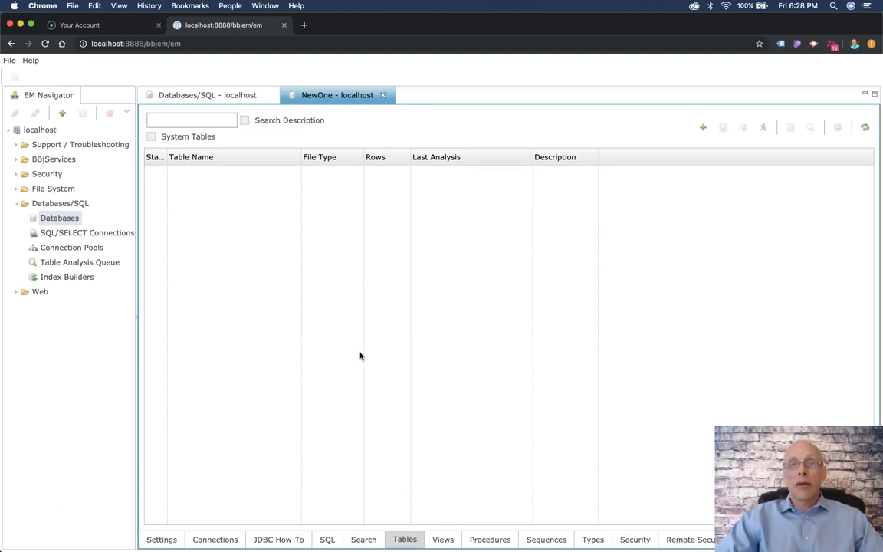
- Start creating a new table in NewOne and name it ORDER_HEADER
left_click(703, 128)
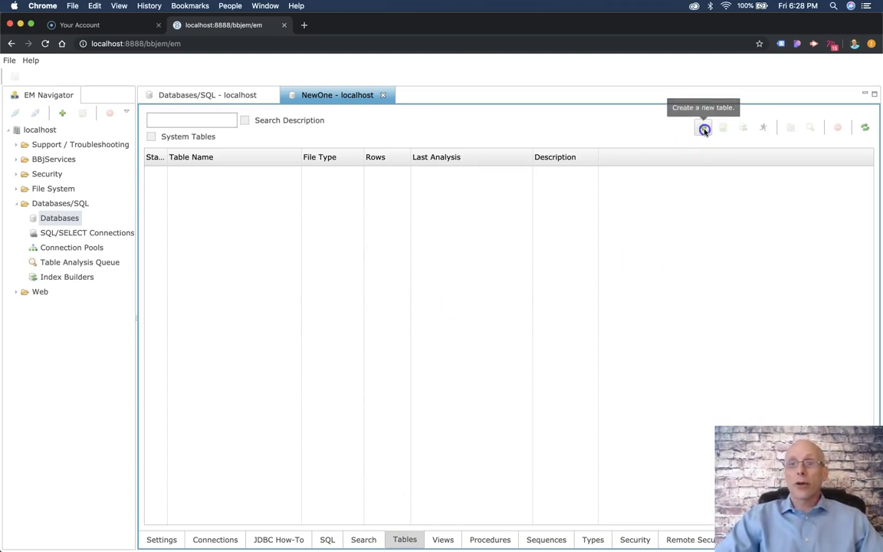
left_click(381, 220)
type("ORDER_HE")
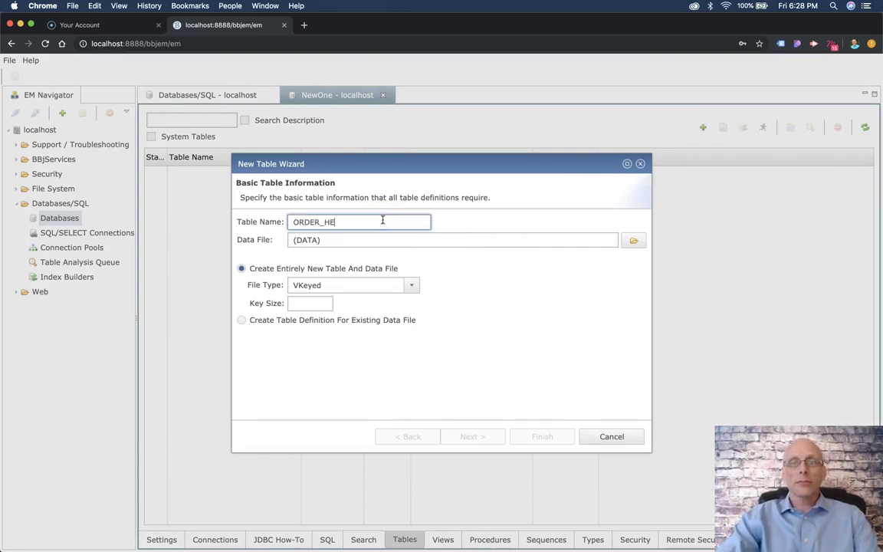
type("ADER")
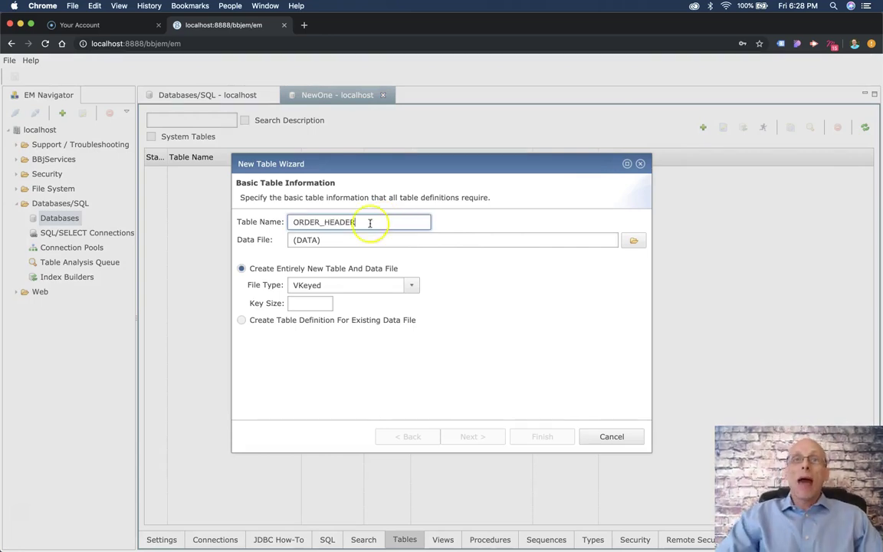
- Set the table's data file to (DATA)ORD_HED and choose Create Table Definition For Existing Data File
left_click(328, 240)
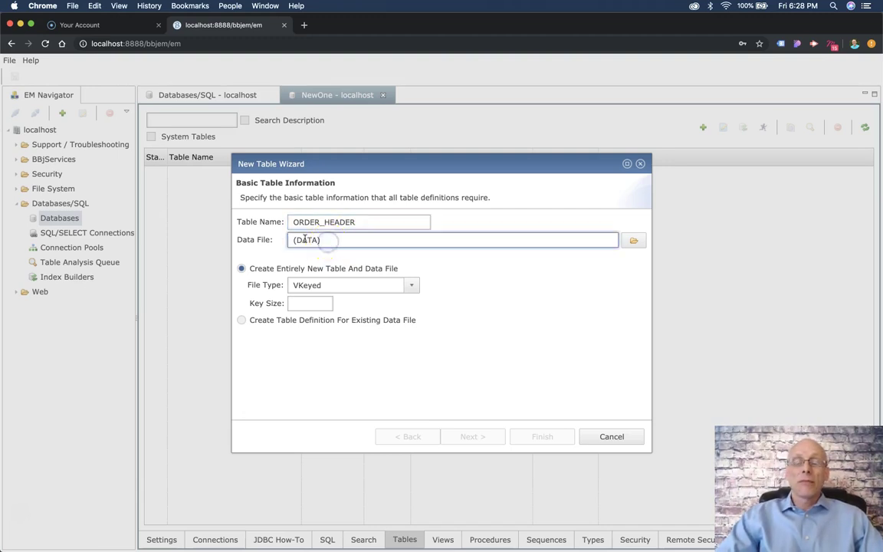
left_click_drag(293, 242, 325, 241)
type("ORD_HED")
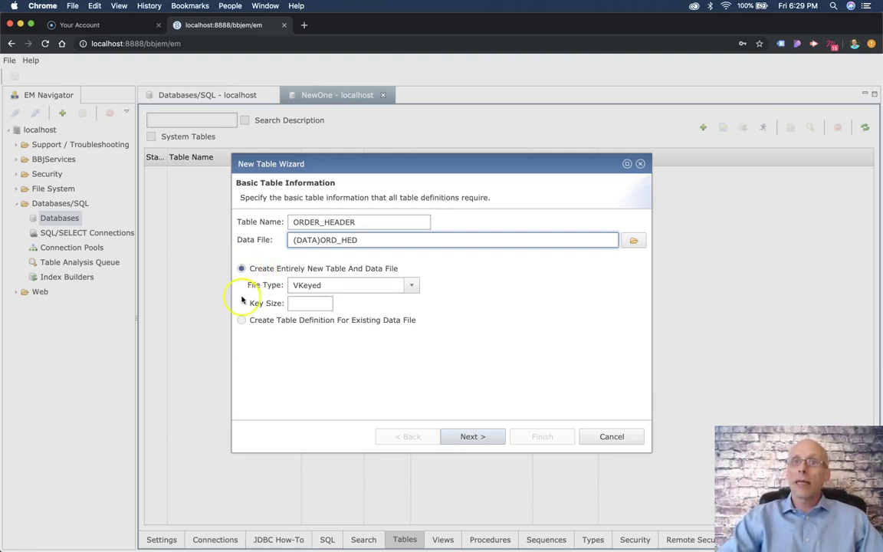
left_click(242, 322)
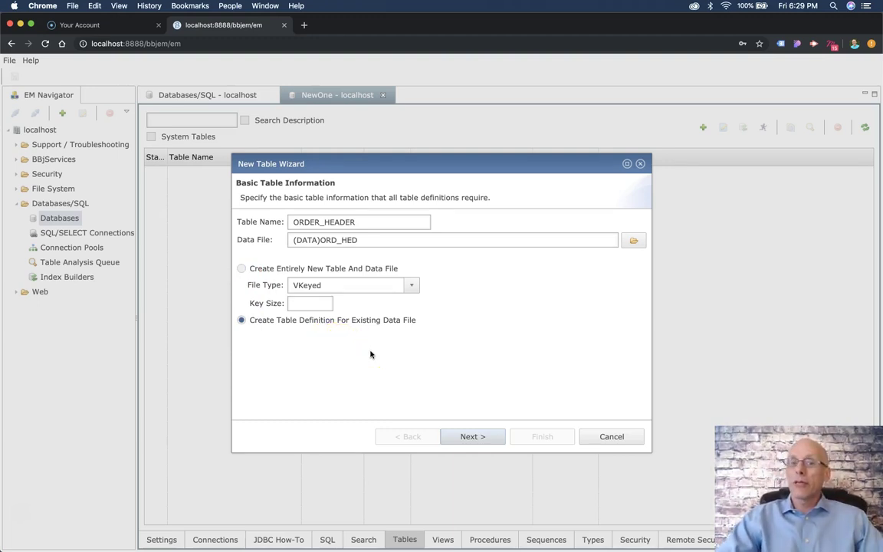
left_click(473, 437)
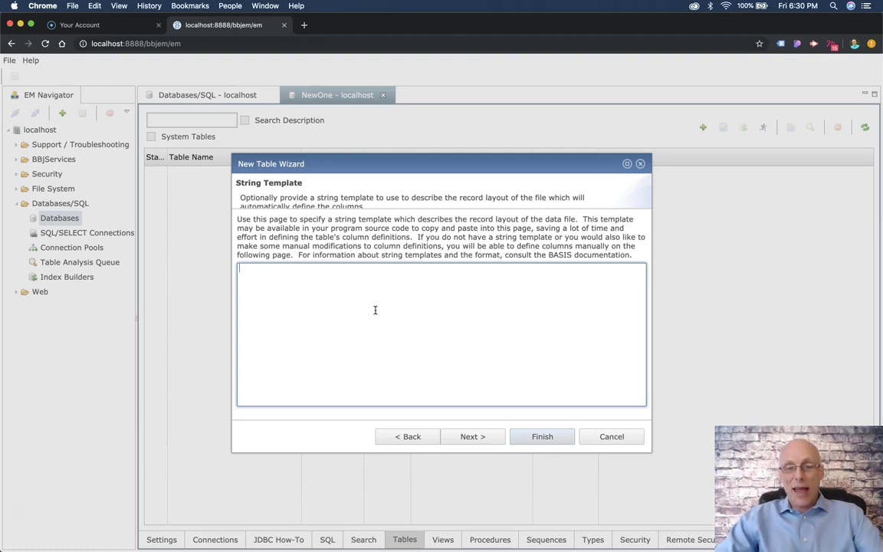
- Define and review the columns using the string template ORDER_NUM:B,CUST_NUM:C(6),ORDER_DATE:N(7),SHIP_DATE:N(7),SHIP_ZONE:C(2),SHIP_METHOD:C(5),COMMENT:C(30),SALESPERSON:C(3),MDSE_TOTAL:N(12),TAX_TOTAL:N(12),FRGHT_TOTAL:N(12)
type("ORDER_NUM:B,CUST_NUM:C(6),ORDER_DATE:N(7),SHIP_DATE:N(7),SHIP_ZONE:C(2),SHIP_METHOD:C(5),COMMENT:C(30),SALESPERSON:C(3),MDSE_TOTAL:N(12),TAX_TOTAL:N(12),FRGHT_TOTAL:N(12)")
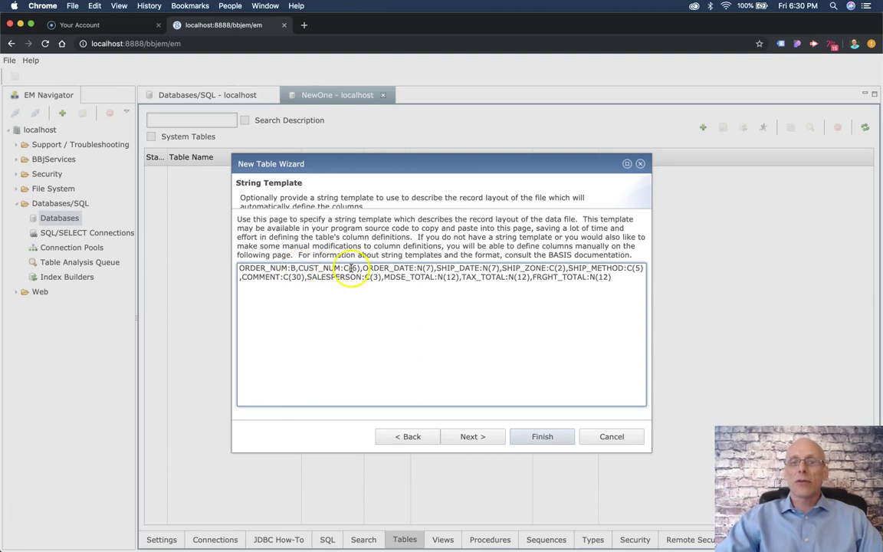
left_click(421, 268)
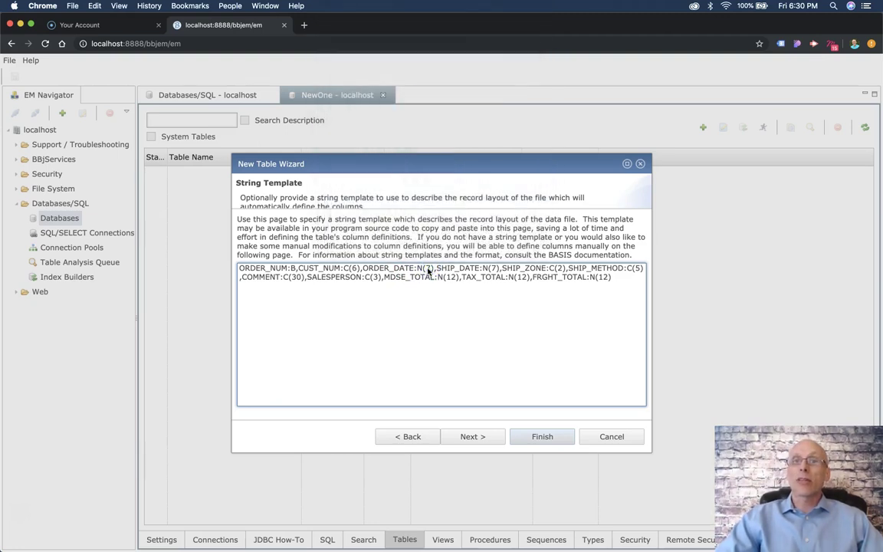
left_click(468, 438)
left_click_drag(434, 286, 434, 338)
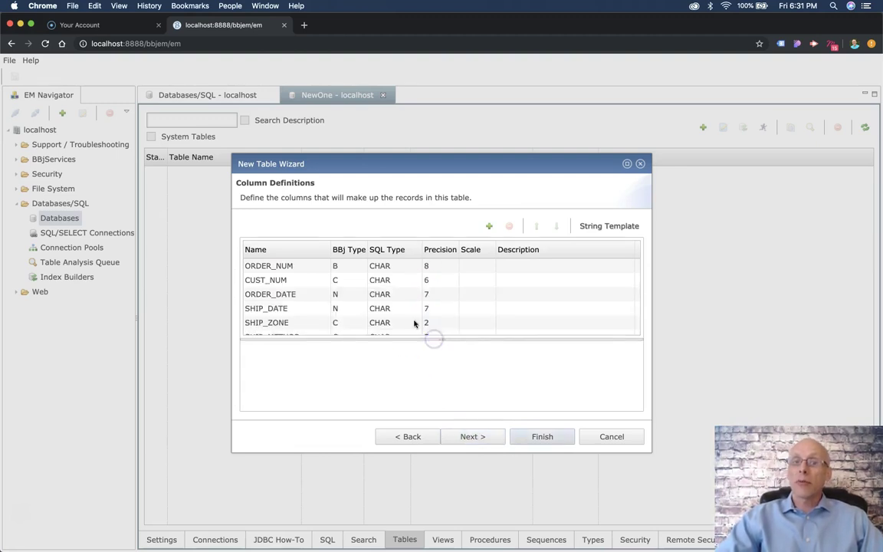
scroll(385, 287, "down", 5)
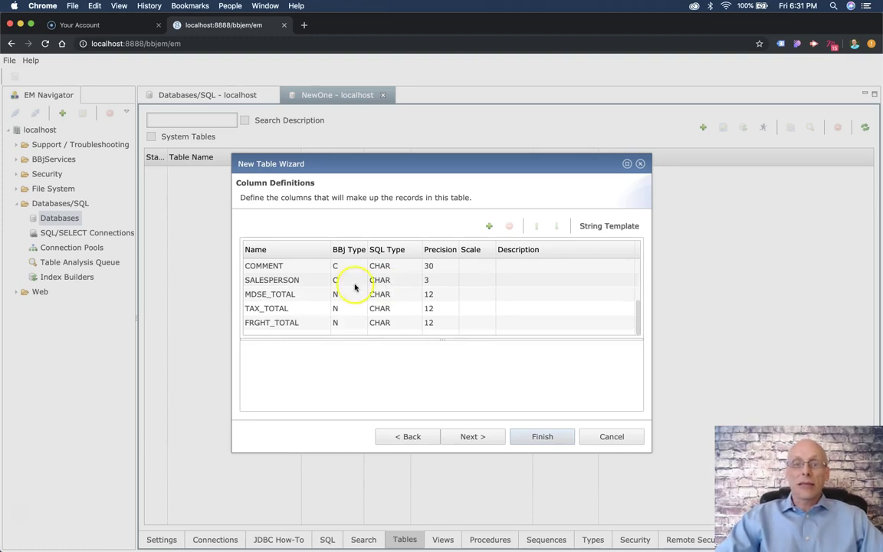
left_click(308, 297)
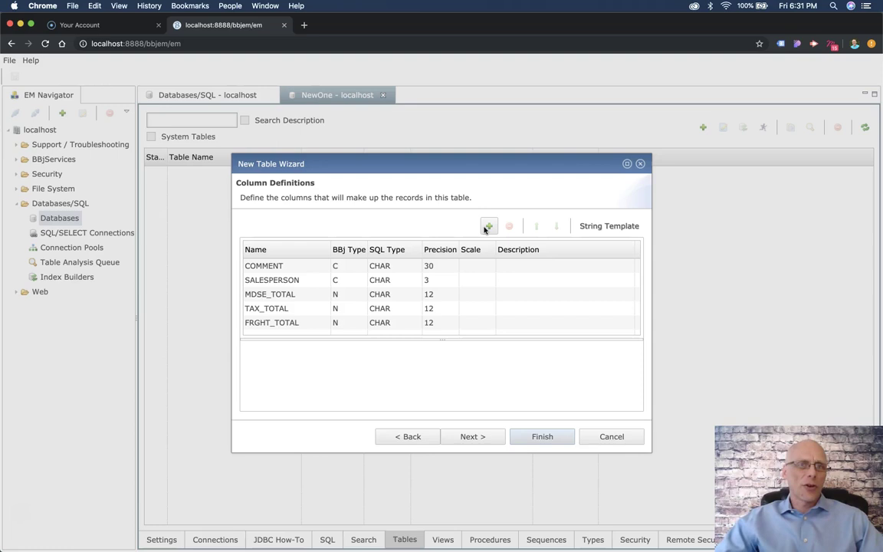
- Review the key numbers and segments of index definitions INDEX0 through INDEX4, and finish creating the ORDER_HEADER table
left_click(469, 437)
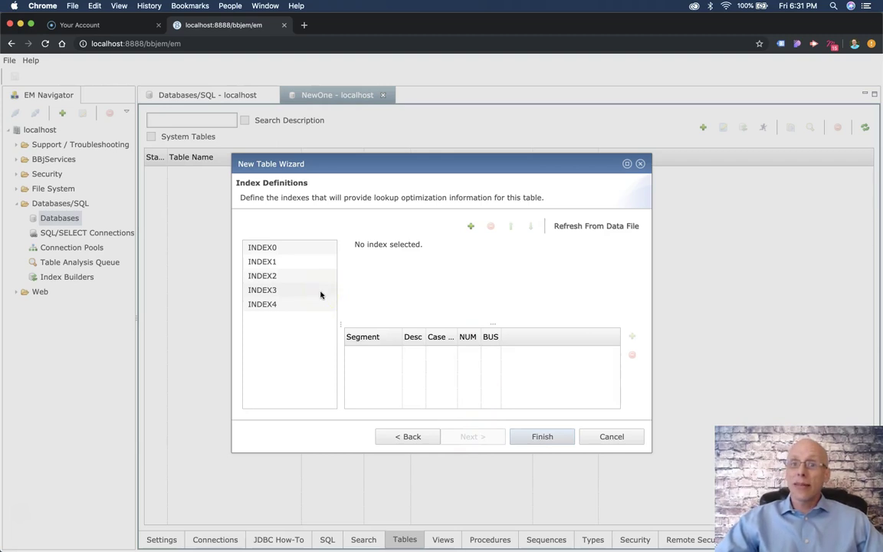
left_click(288, 251)
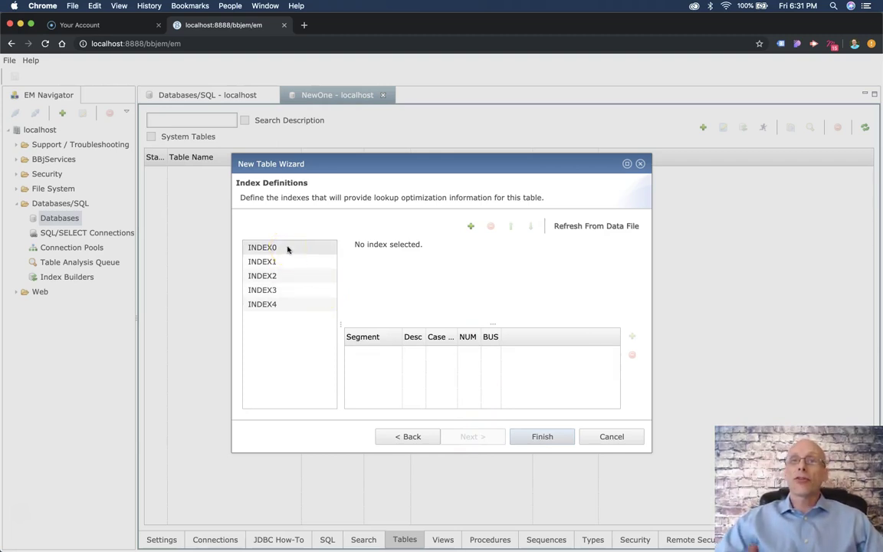
left_click_drag(288, 249, 283, 300)
left_click(304, 246)
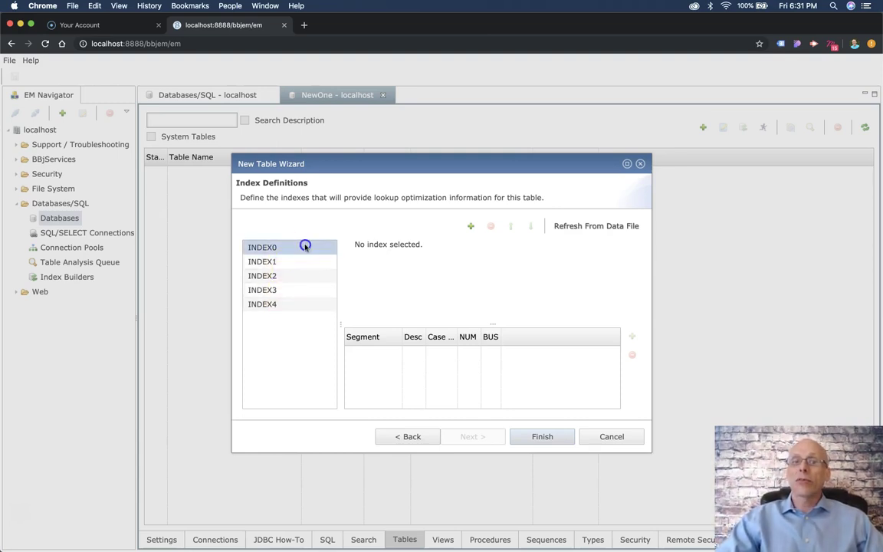
left_click(290, 263)
left_click(288, 276)
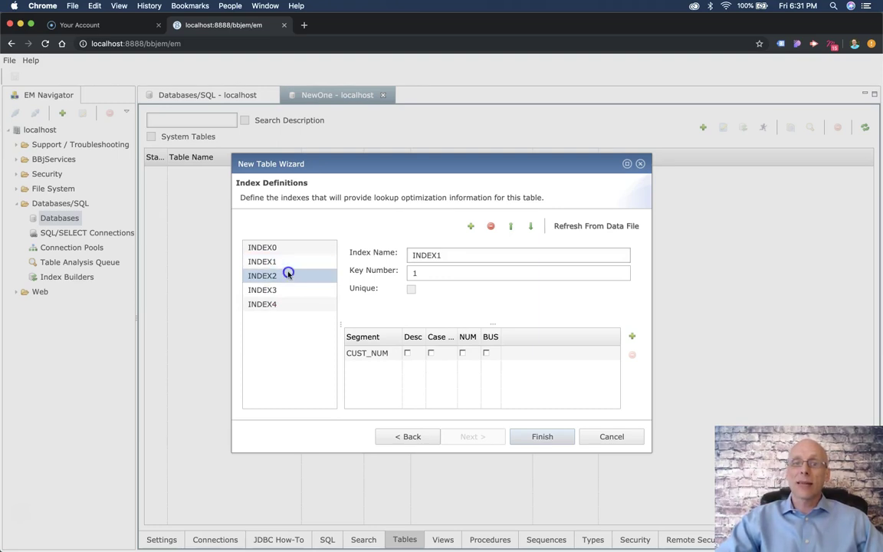
left_click(287, 290)
left_click(287, 304)
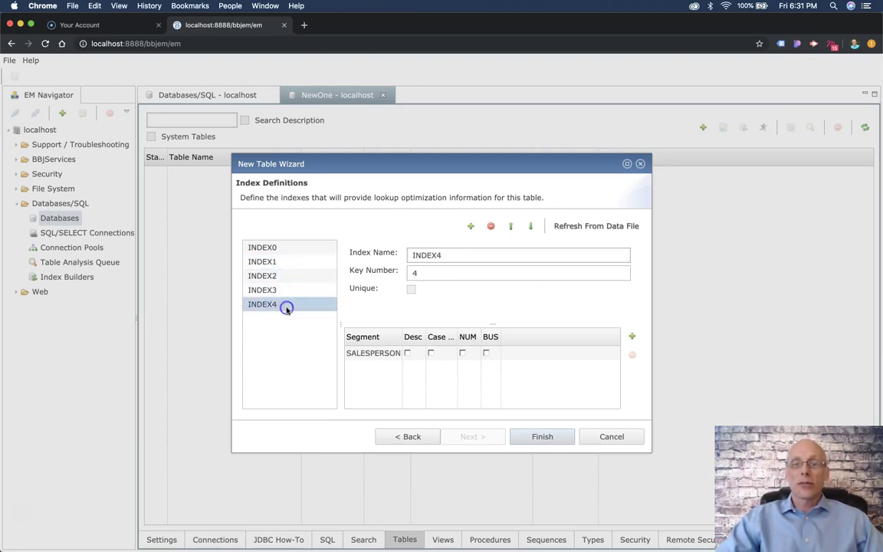
left_click(292, 291)
left_click(295, 276)
left_click(299, 261)
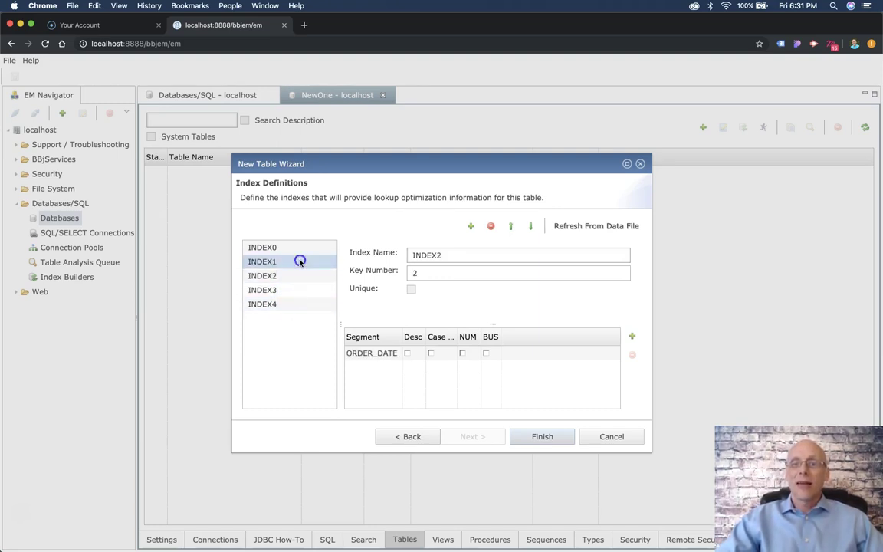
left_click(303, 247)
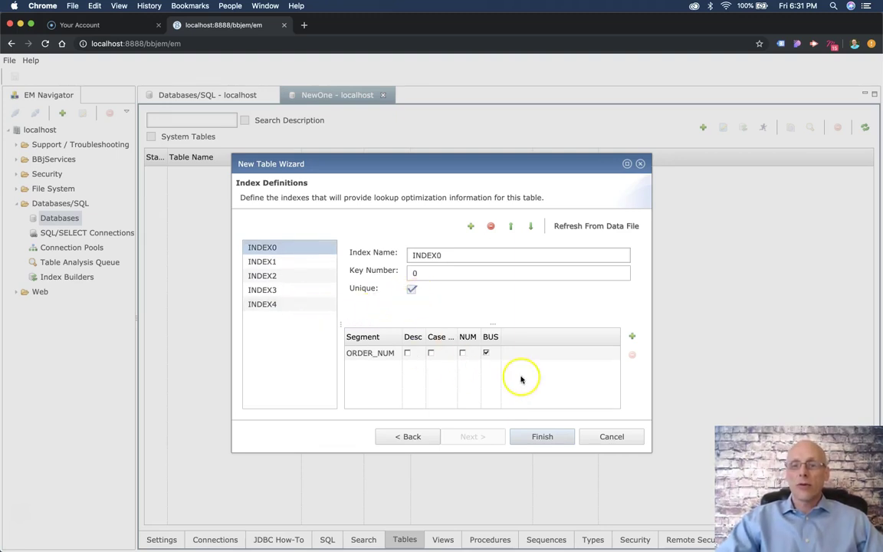
left_click(529, 436)
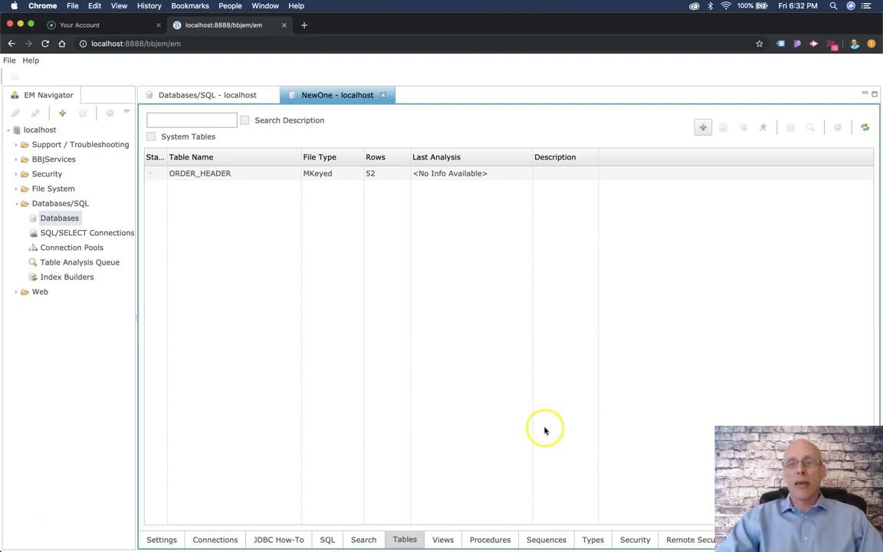
- Run the SQL query "select * from order_header" on NewOne and widen the ORDER_DATE column in the results
left_click(328, 539)
left_click(338, 295)
type("sel")
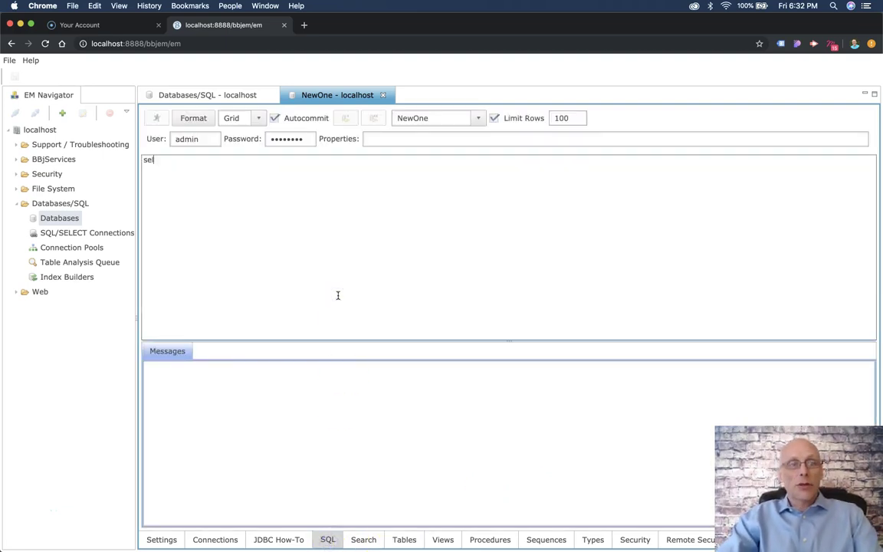
type("ect * ")
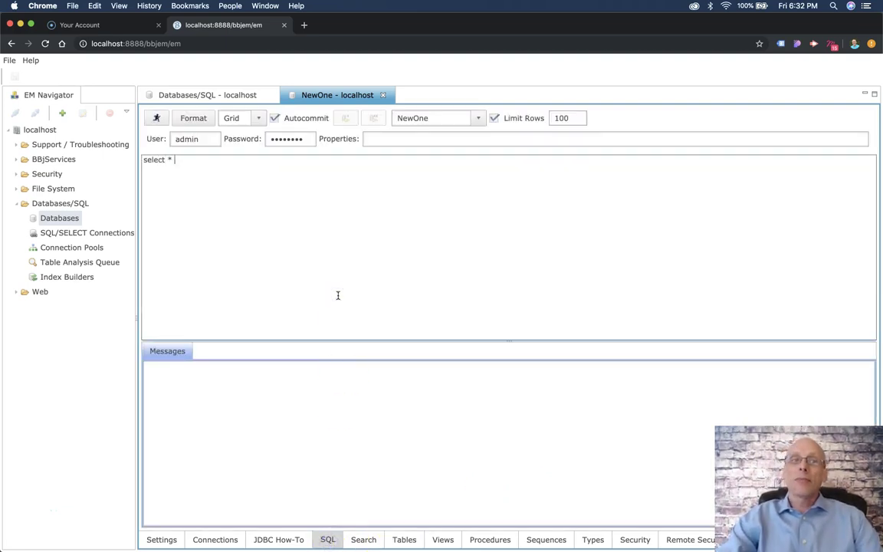
type("from order_header")
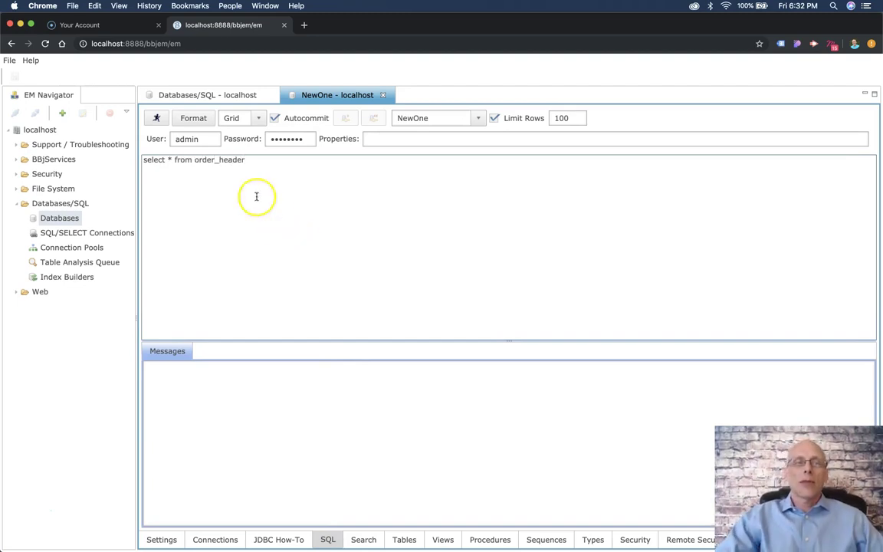
left_click(157, 118)
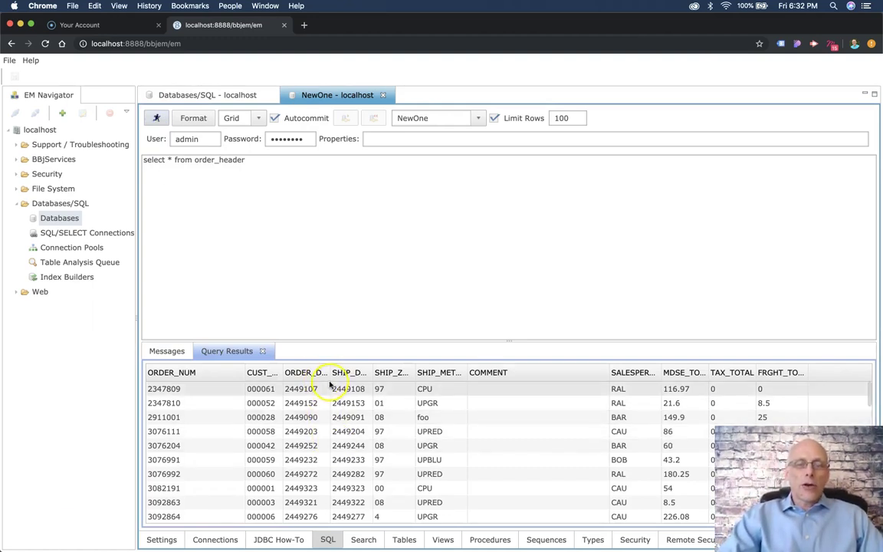
left_click_drag(330, 375, 372, 374)
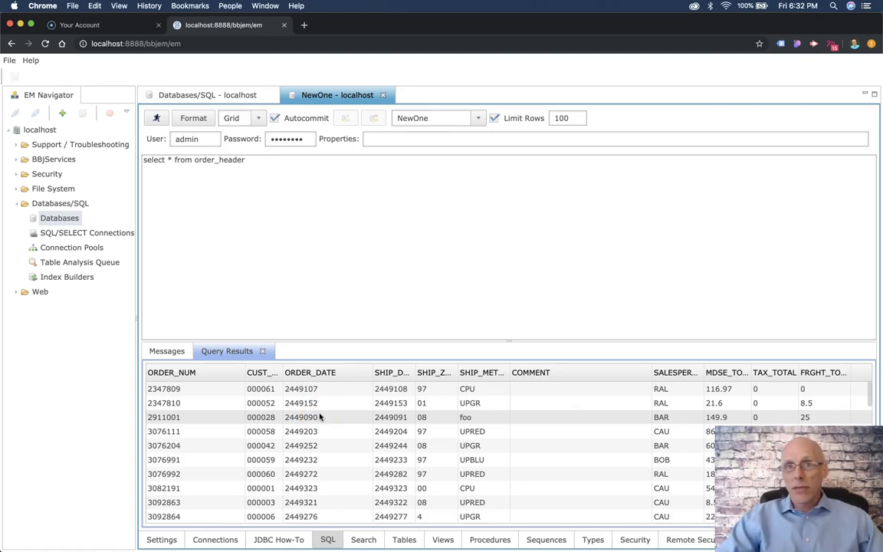
- Set the date format of ORDER_HEADER's ORDER_DATE column to Julian and save the table definition without updating the data file
left_click(406, 540)
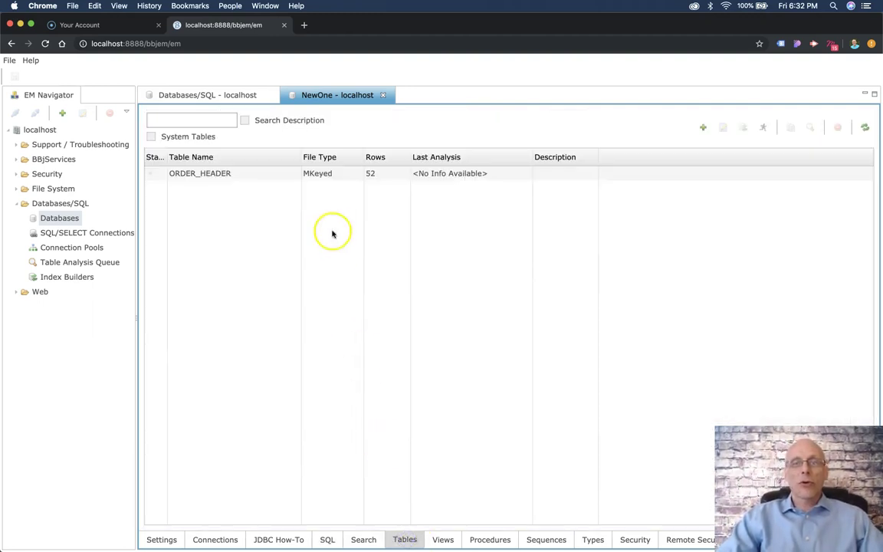
left_click(337, 175)
double_click(341, 176)
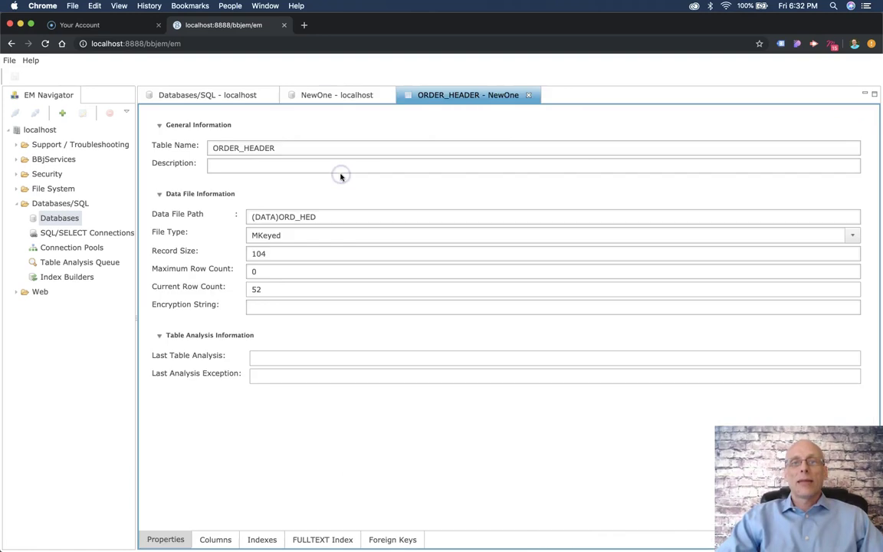
left_click(216, 539)
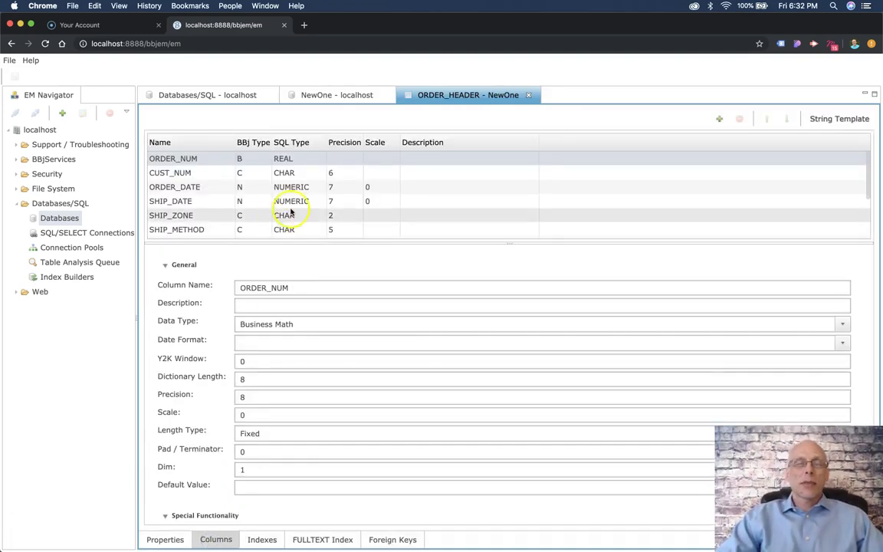
left_click(198, 189)
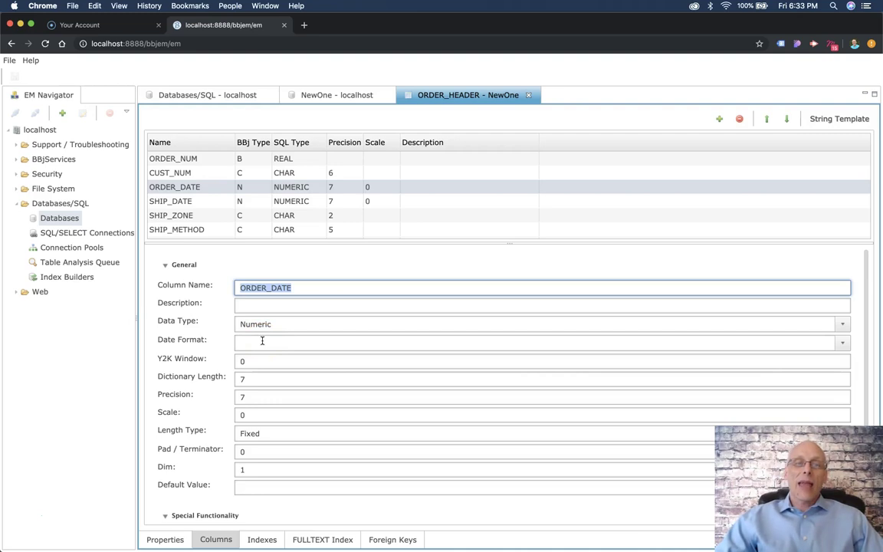
left_click(262, 340)
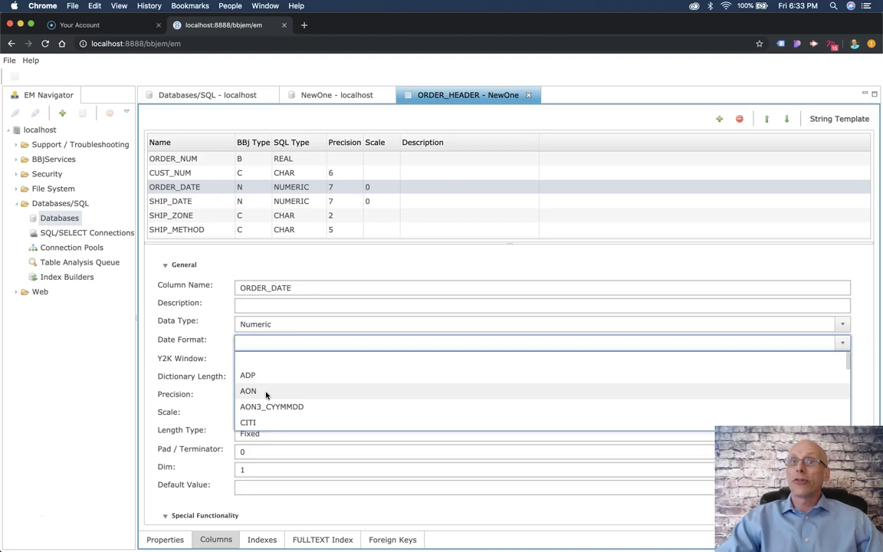
scroll(267, 395, "down", 5)
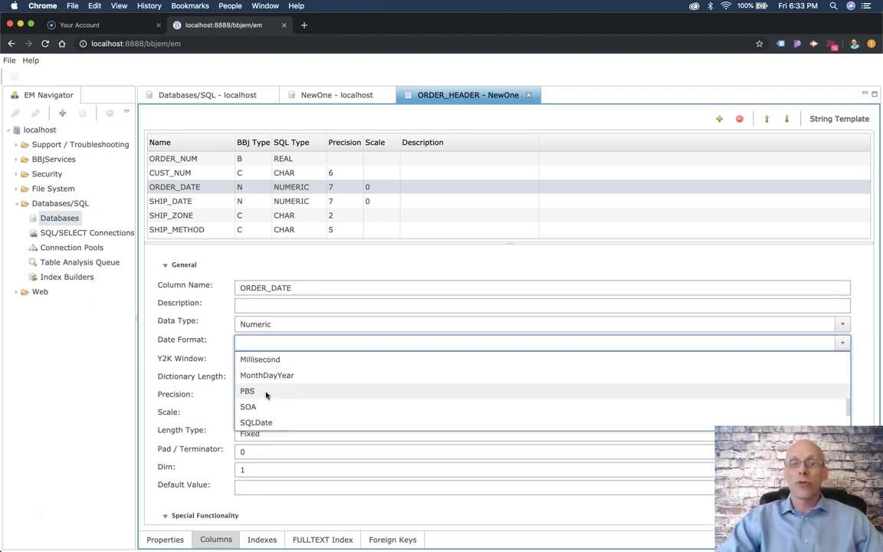
scroll(267, 395, "up", 2)
left_click(255, 405)
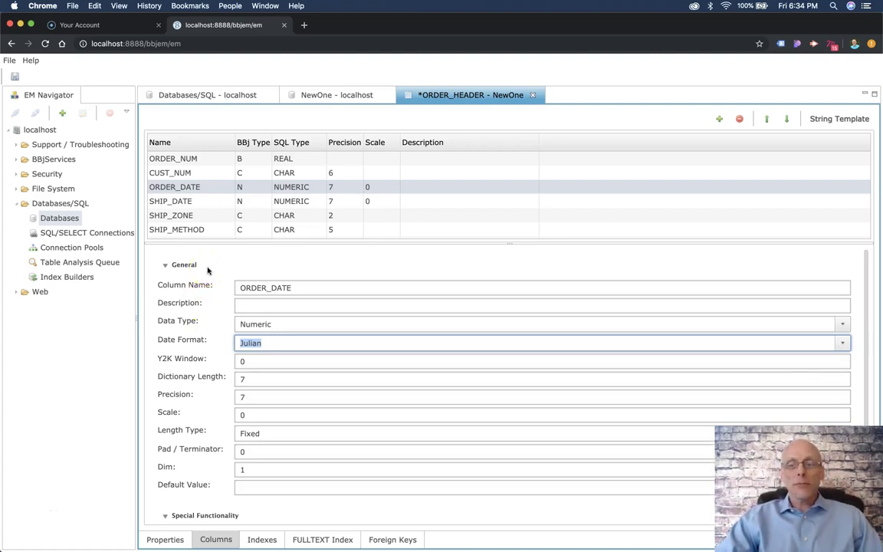
left_click(15, 77)
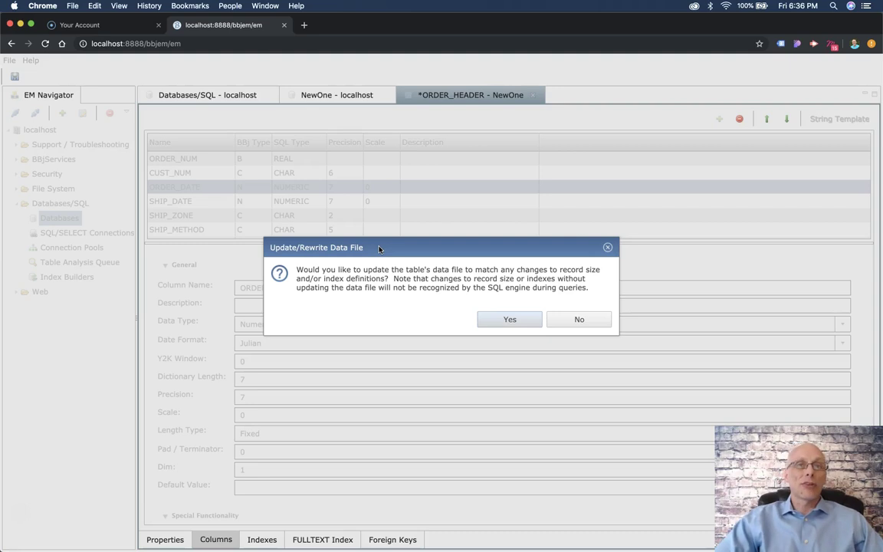
left_click(582, 320)
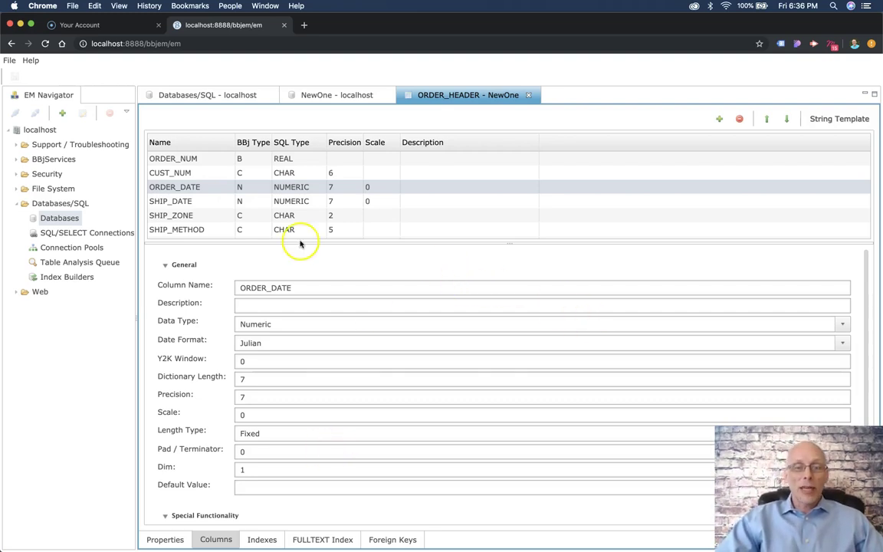
- Rerun the existing order_header query in NewOne and widen the date columns to compare ORDER_DATE with SHIP_DATE
left_click(315, 94)
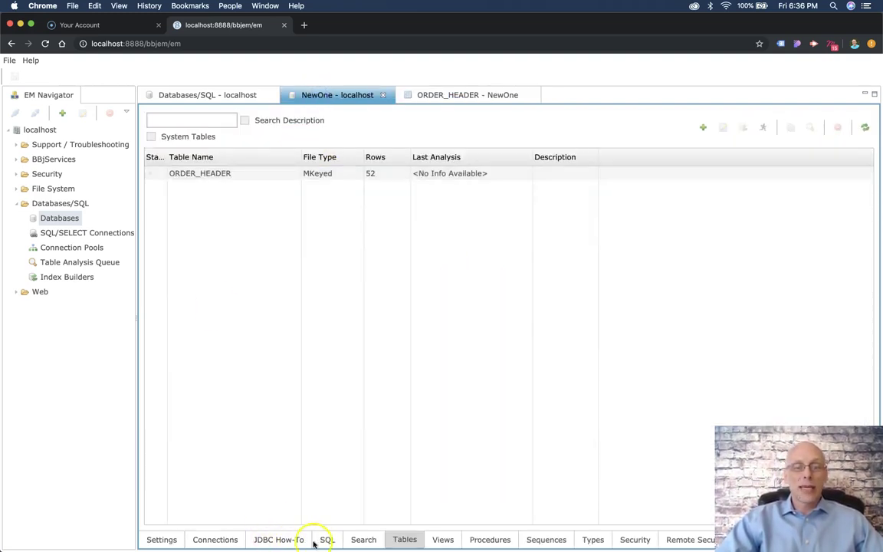
left_click(328, 539)
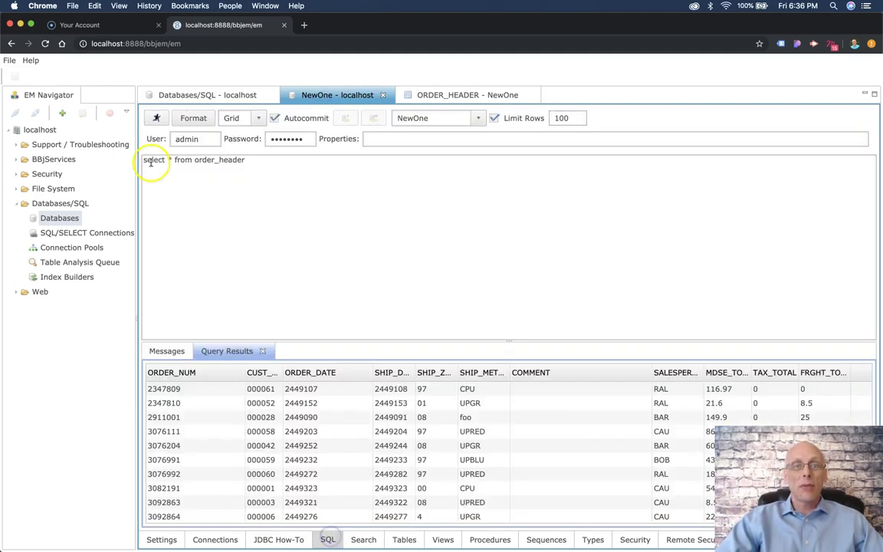
left_click(156, 119)
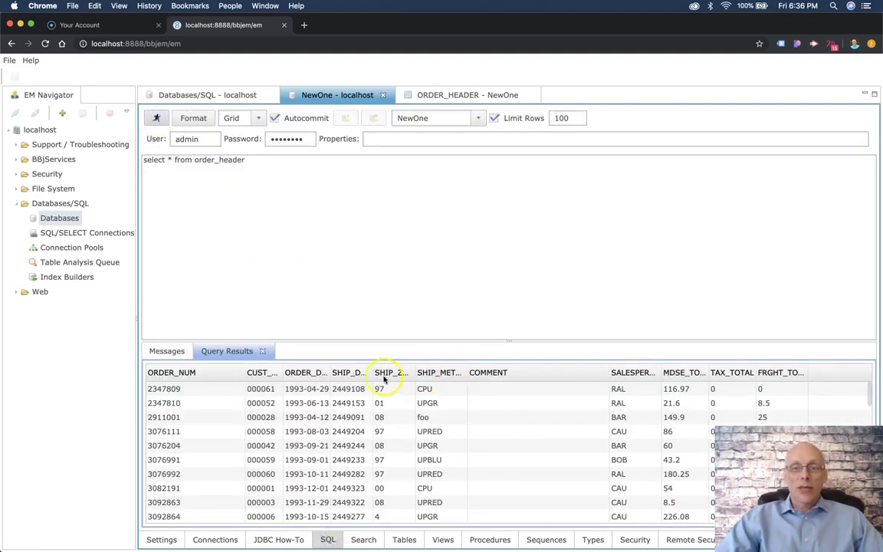
left_click_drag(370, 373, 445, 373)
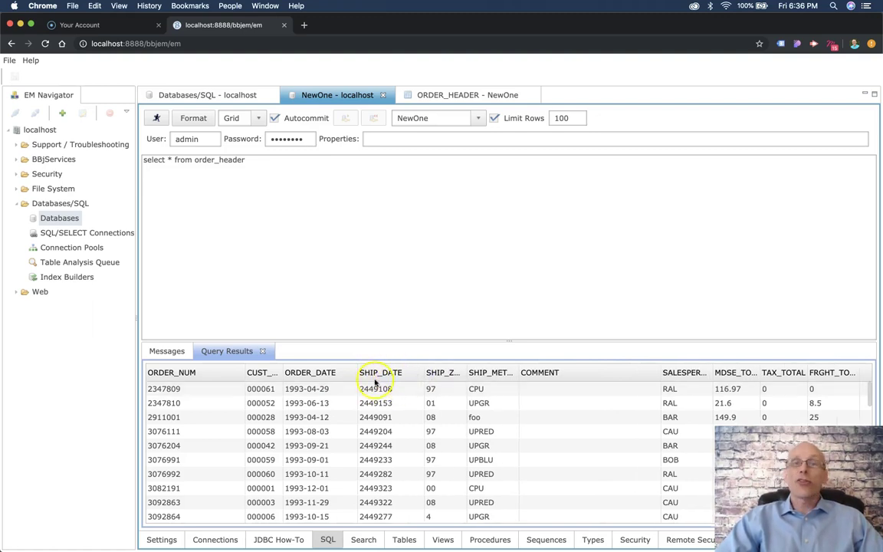
left_click(291, 390)
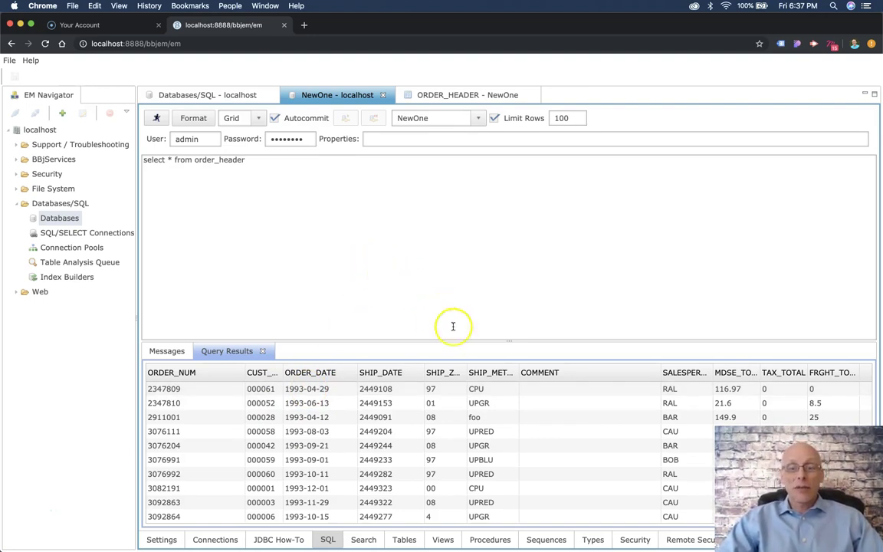
- Run a table analysis on ORDER_HEADER and refresh the table list to check its last analysis time
left_click(404, 540)
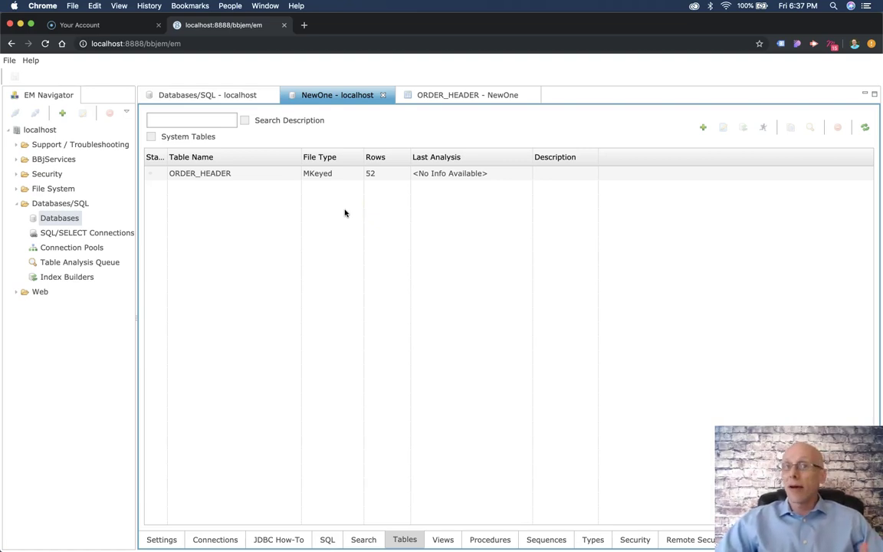
left_click(346, 175)
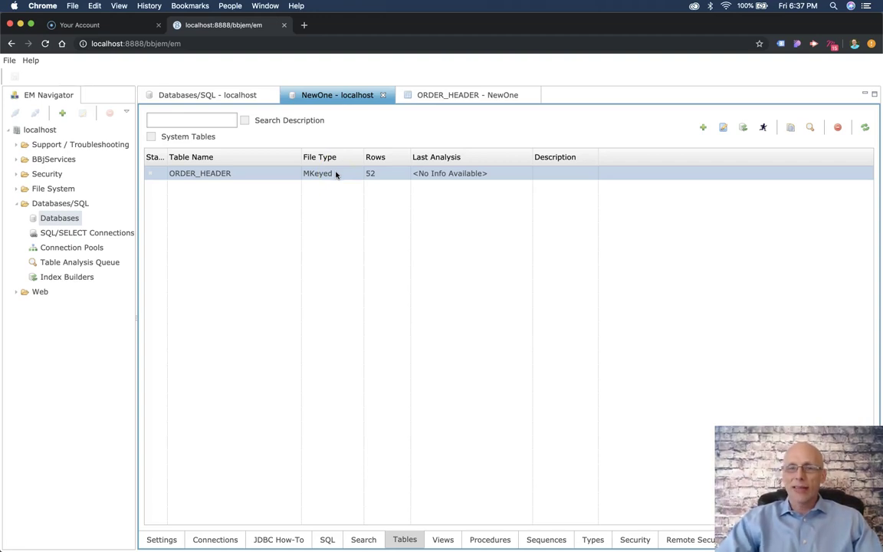
left_click(810, 128)
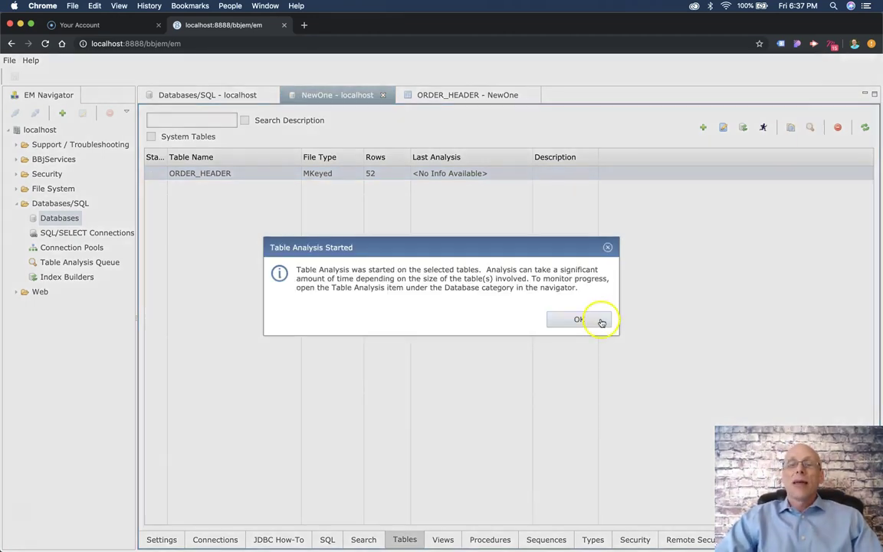
left_click(585, 318)
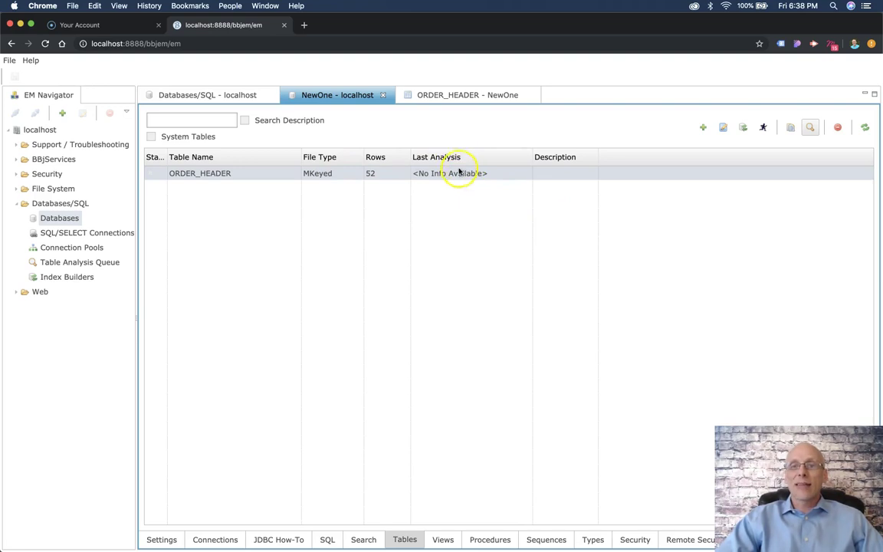
left_click(865, 127)
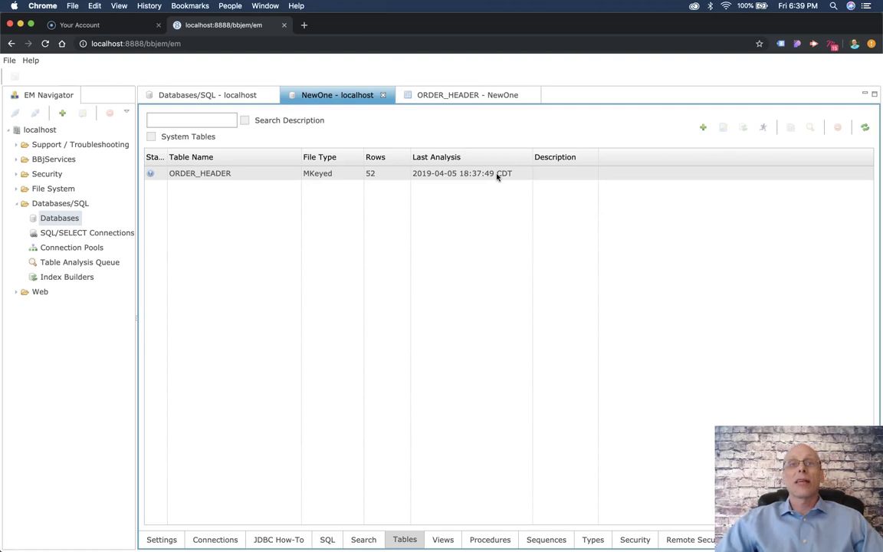
left_click(438, 221)
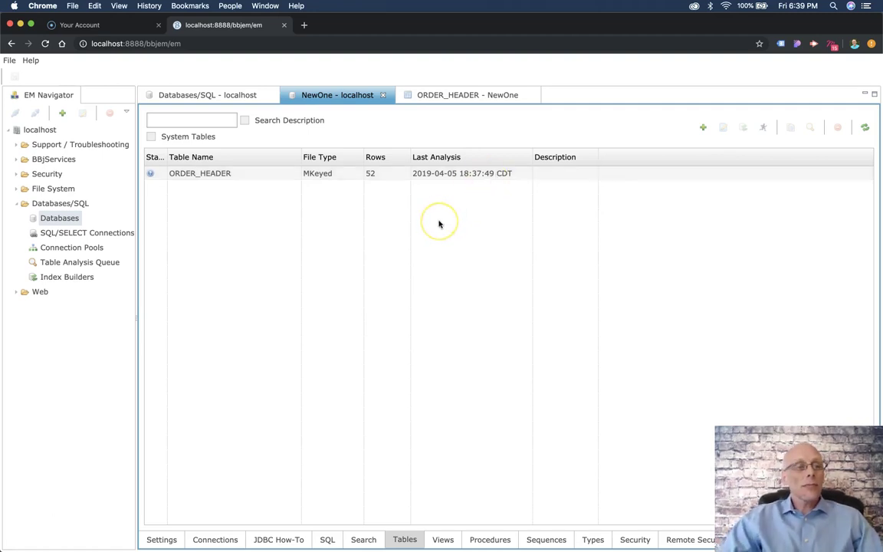